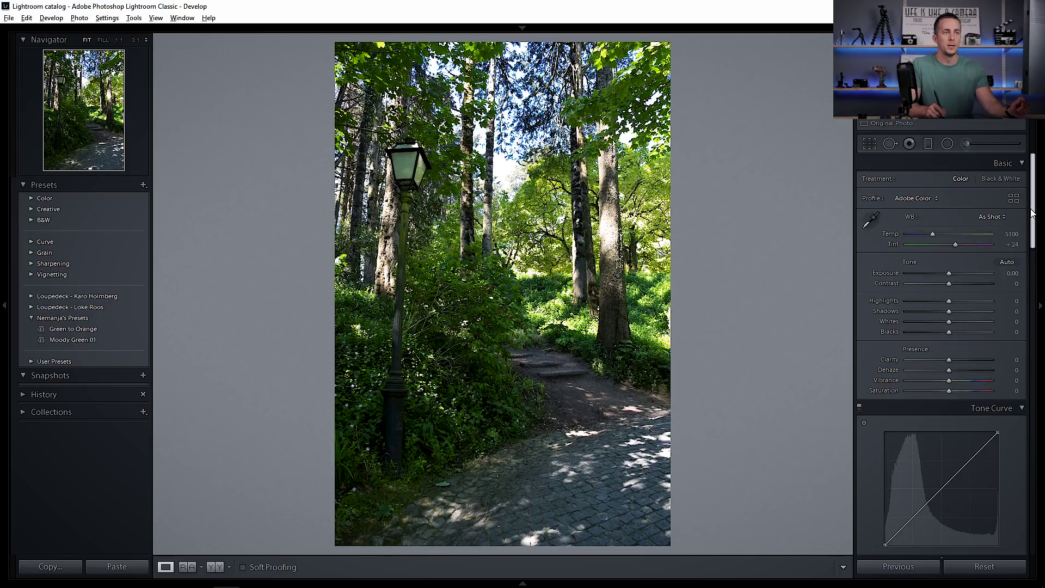
Preview the HSL Green hue at -100 to turn the foliage yellow, then reset it to 0
{"action": "scroll", "coordinate": [1021, 304], "scroll_direction": "down", "scroll_amount": 10}
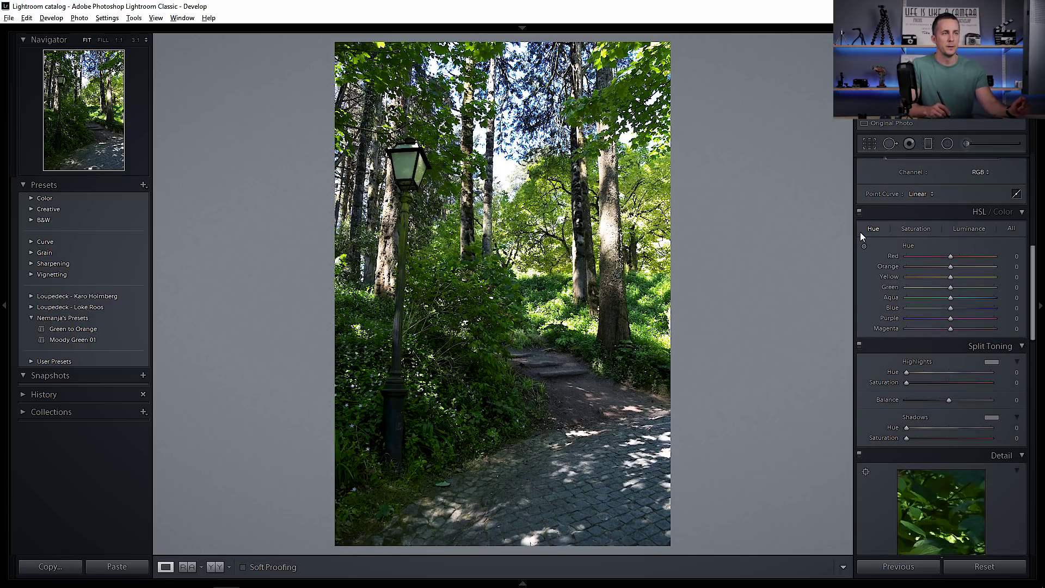
{"action": "left_click_drag", "start_coordinate": [951, 289], "coordinate": [895, 283]}
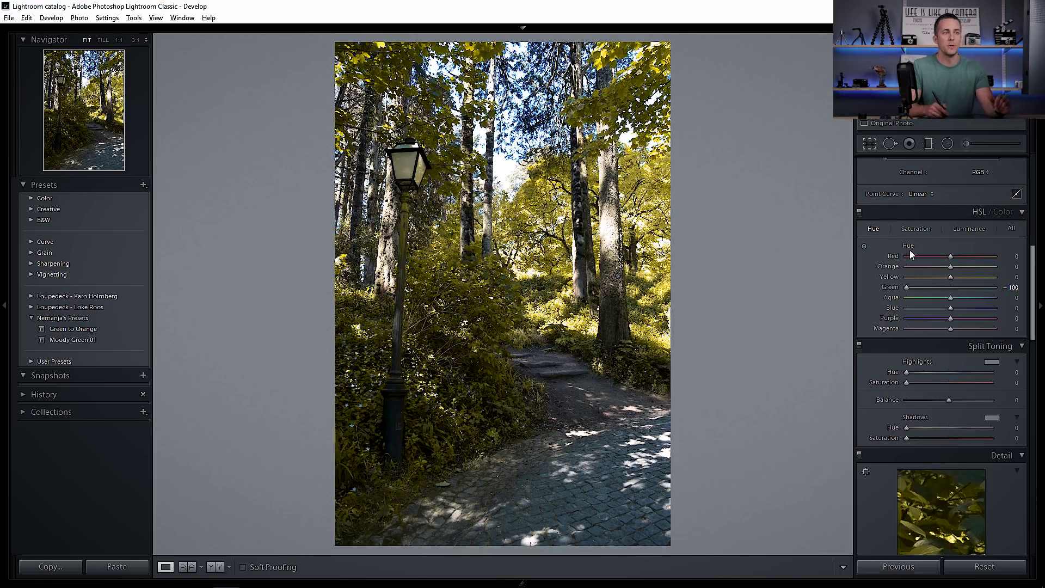
{"action": "left_click_drag", "start_coordinate": [907, 289], "coordinate": [952, 287]}
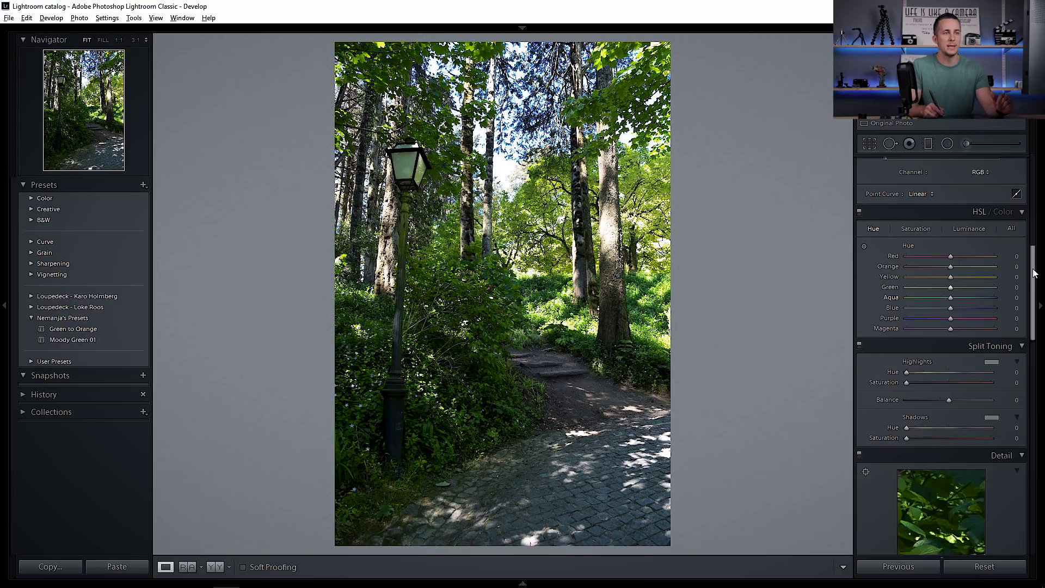
Scroll down the right panel to show the Calibration controls
{"action": "scroll", "coordinate": [1034, 283], "scroll_direction": "down", "scroll_amount": 1}
{"action": "left_click_drag", "start_coordinate": [1034, 284], "coordinate": [1018, 484]}
{"action": "scroll", "coordinate": [1019, 485], "scroll_direction": "down", "scroll_amount": 3}
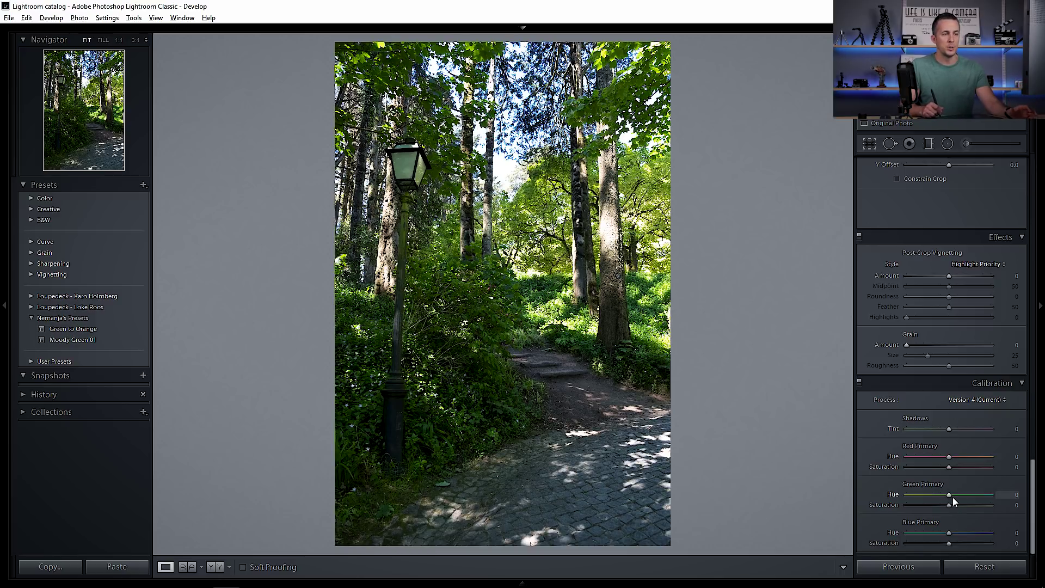
Set calibration Red Primary +77/+71, Green Primary -100/+79, and Blue Primary -81/-65 for hue/saturation
{"action": "left_click_drag", "start_coordinate": [949, 495], "coordinate": [896, 495]}
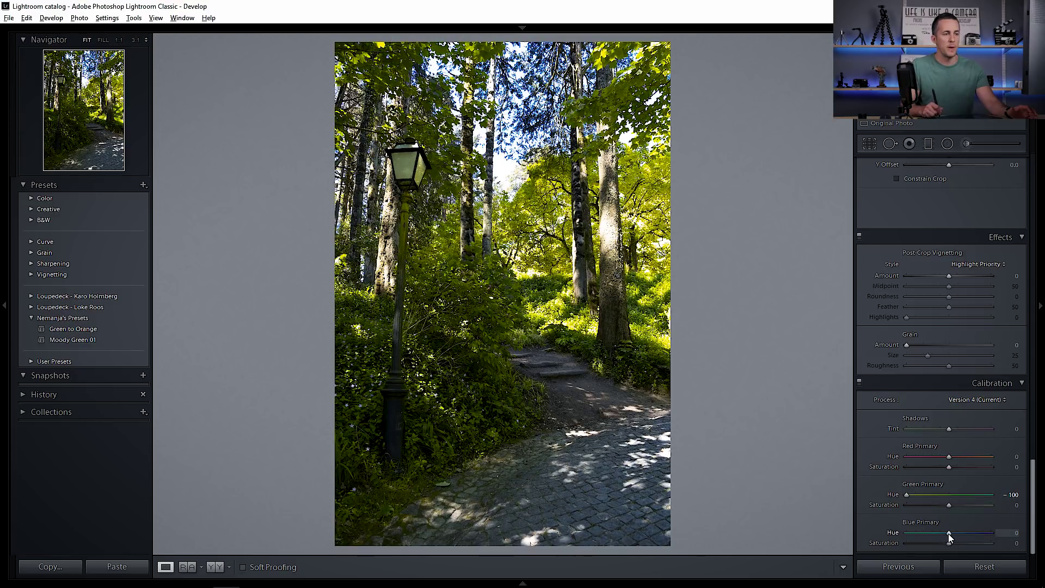
{"action": "left_click_drag", "start_coordinate": [949, 534], "coordinate": [914, 531]}
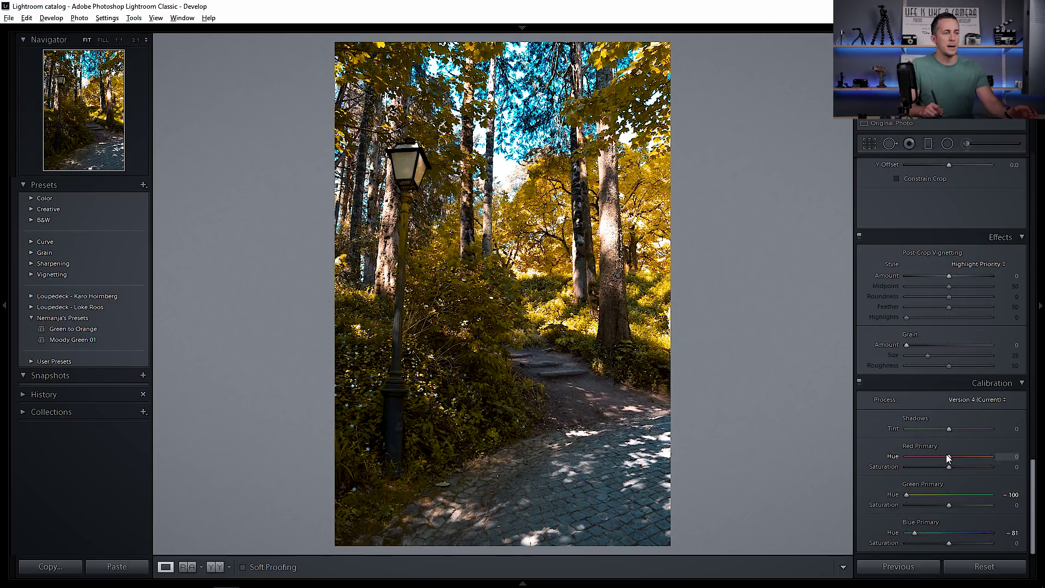
{"action": "left_click_drag", "start_coordinate": [948, 459], "coordinate": [982, 458]}
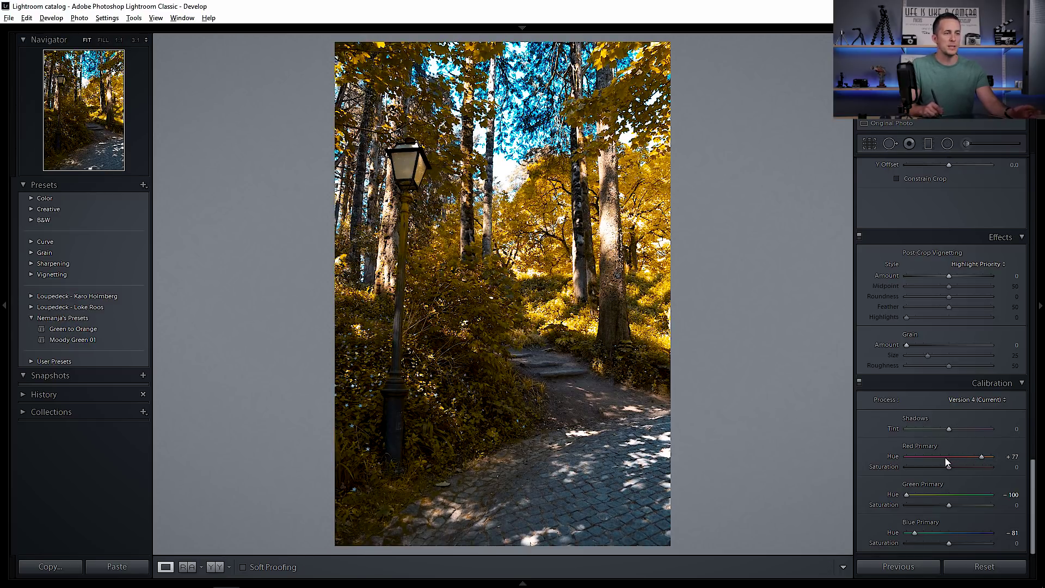
{"action": "left_click_drag", "start_coordinate": [950, 466], "coordinate": [979, 469]}
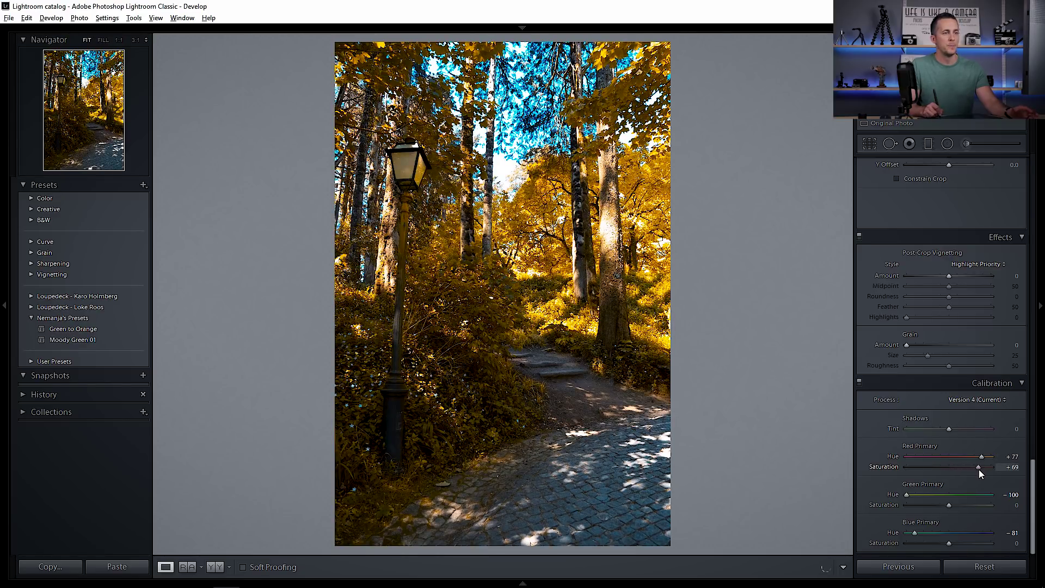
{"action": "left_click_drag", "start_coordinate": [951, 504], "coordinate": [984, 506]}
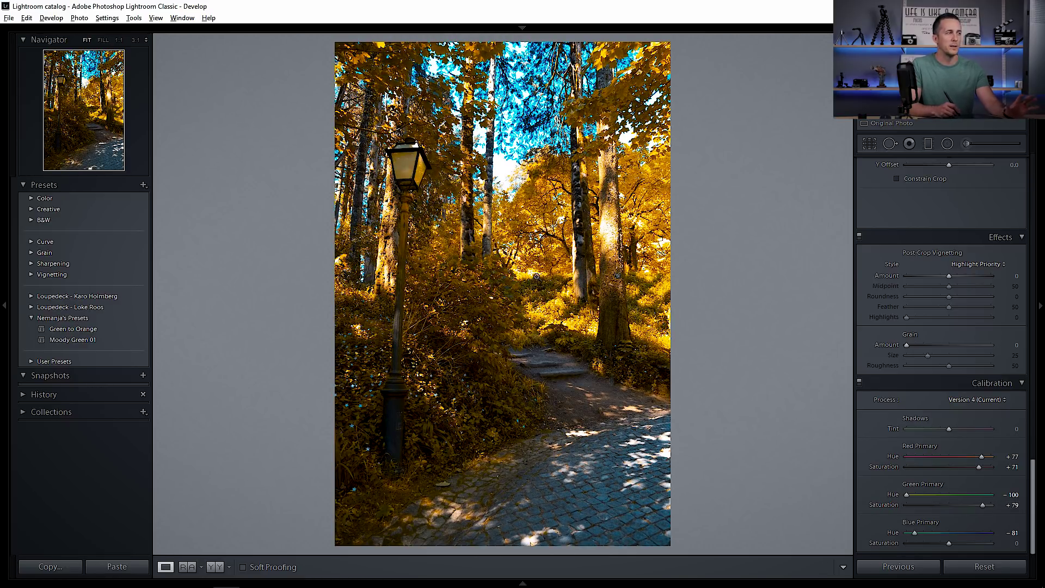
{"action": "left_click_drag", "start_coordinate": [950, 544], "coordinate": [923, 546]}
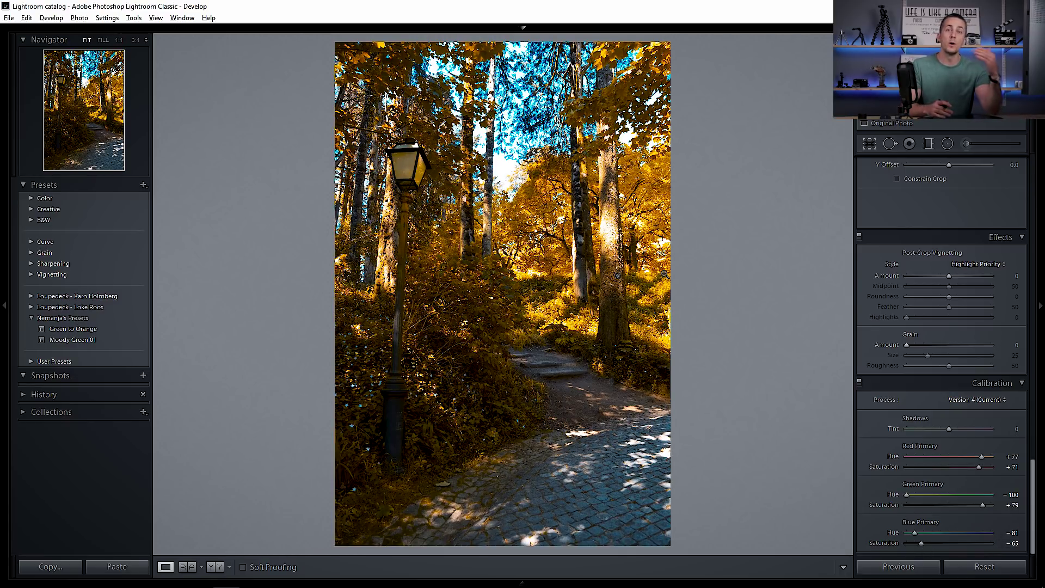
{"action": "left_click_drag", "start_coordinate": [1034, 464], "coordinate": [1035, 249]}
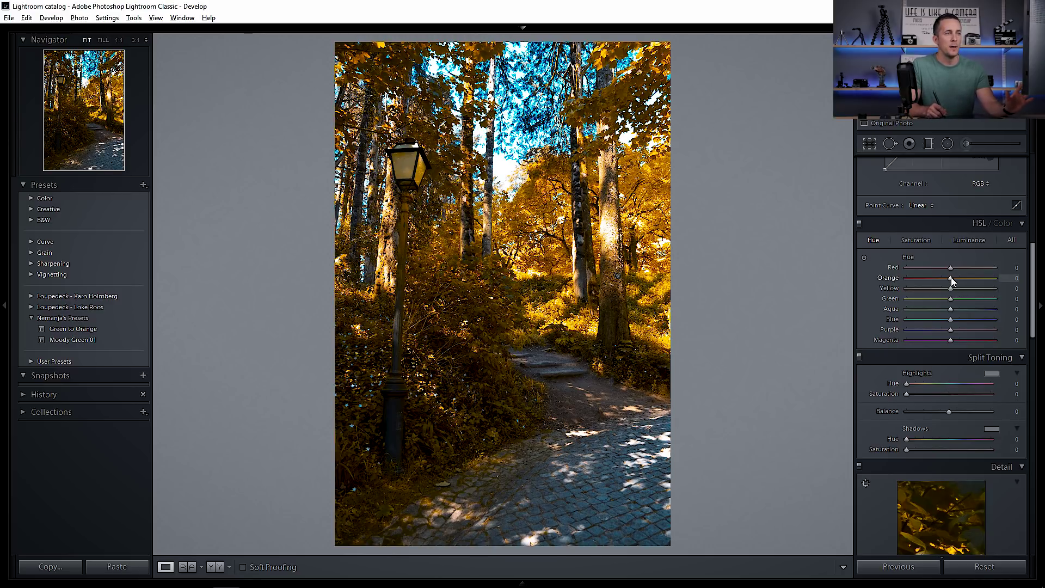
Set the HSL hues to Orange -32, Yellow -51, Aqua +15 and Blue +23
{"action": "left_click_drag", "start_coordinate": [947, 278], "coordinate": [957, 309]}
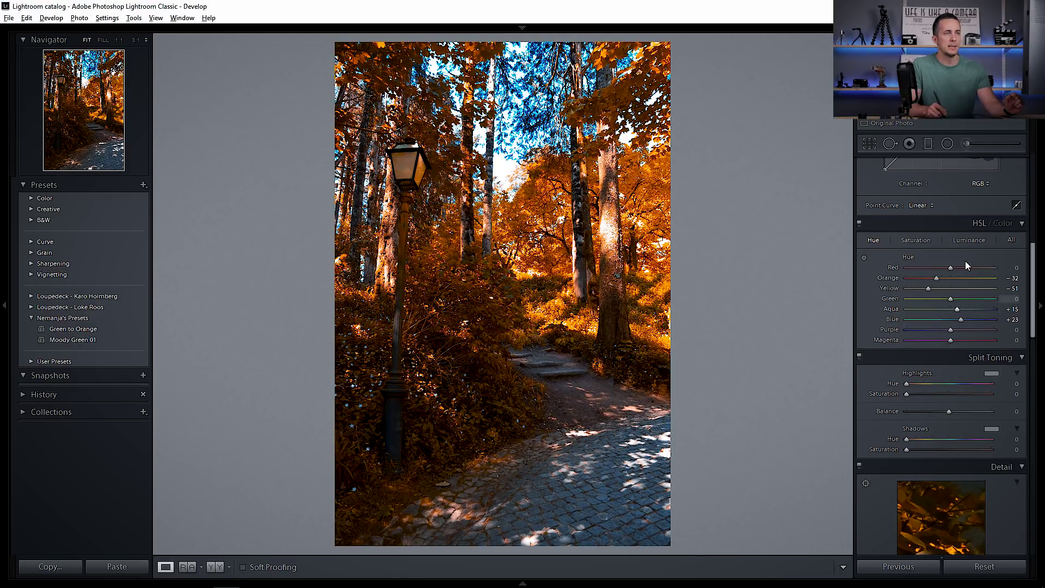
{"action": "left_click", "coordinate": [922, 239]}
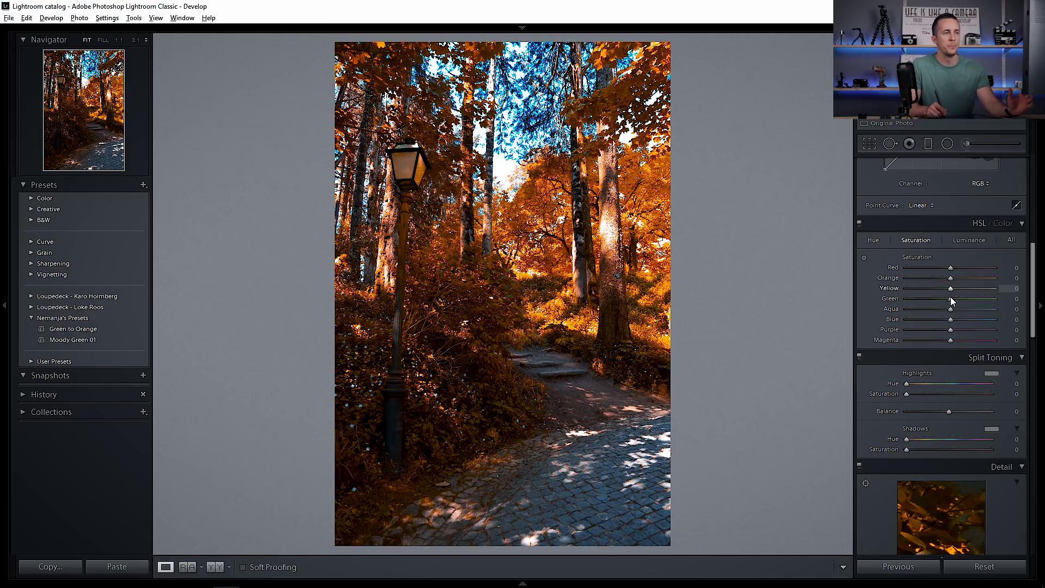
Lower Blue saturation and darken Blue luminance to mute the sky, returning to Basic
{"action": "left_click_drag", "start_coordinate": [952, 319], "coordinate": [926, 287]}
{"action": "left_click", "coordinate": [972, 239]}
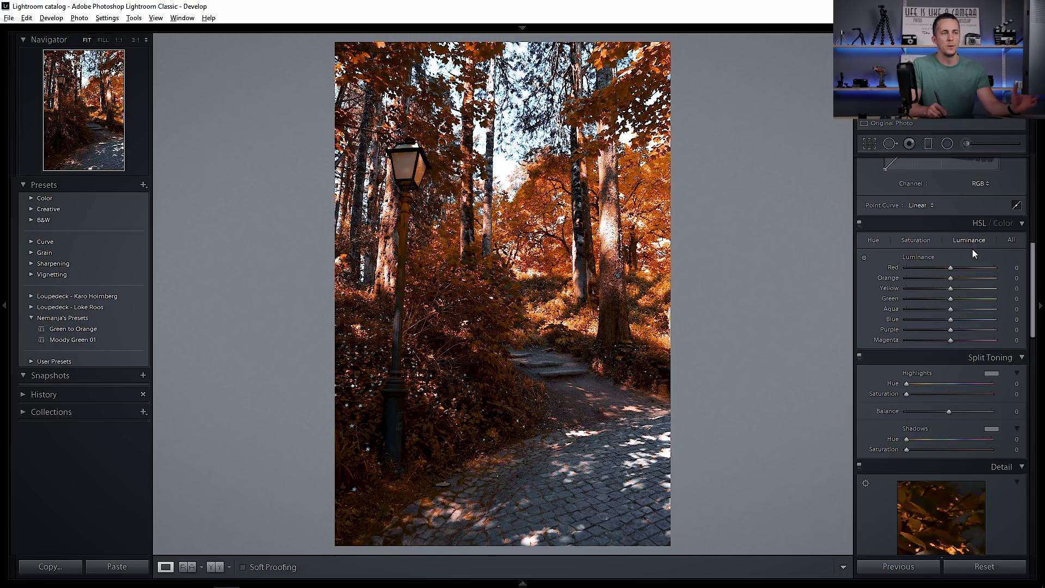
{"action": "left_click_drag", "start_coordinate": [952, 319], "coordinate": [953, 280]}
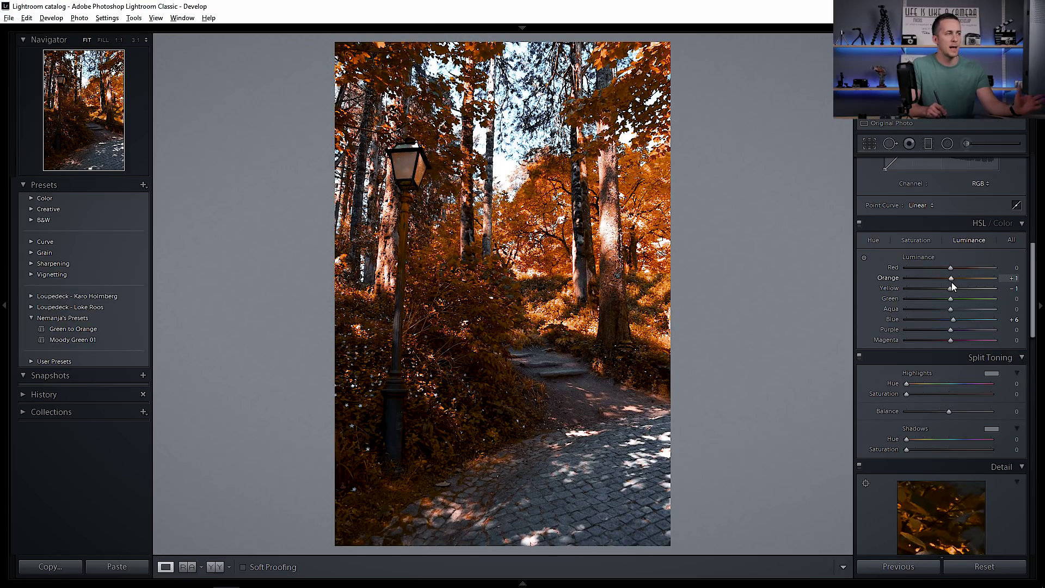
{"action": "left_click_drag", "start_coordinate": [1029, 320], "coordinate": [1031, 228]}
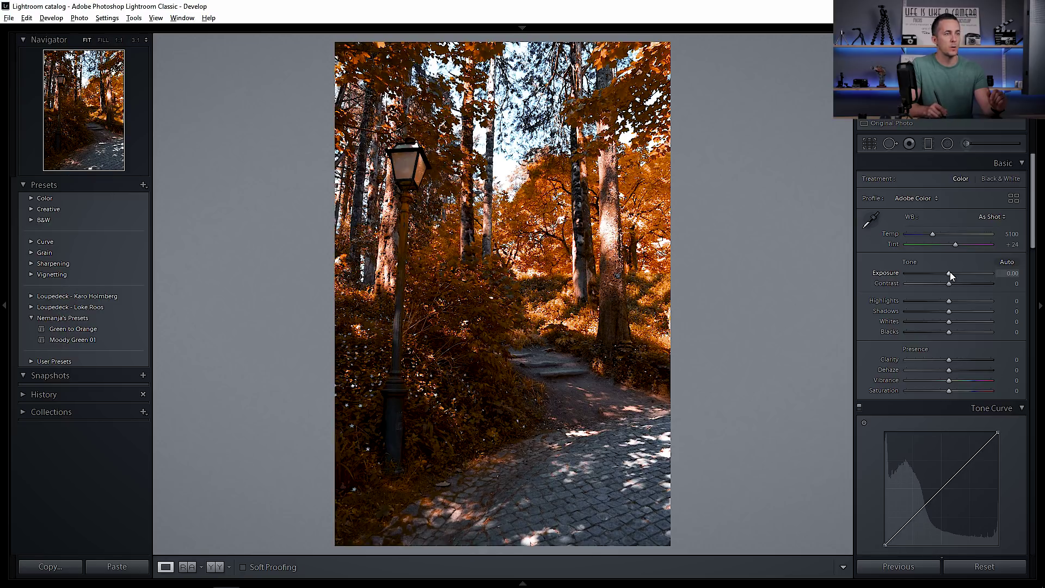
Set Exposure +0.32, Highlights -100, Shadows +73, Blacks -14, Dehaze +15, and compare before/after
{"action": "left_click_drag", "start_coordinate": [951, 273], "coordinate": [952, 273]}
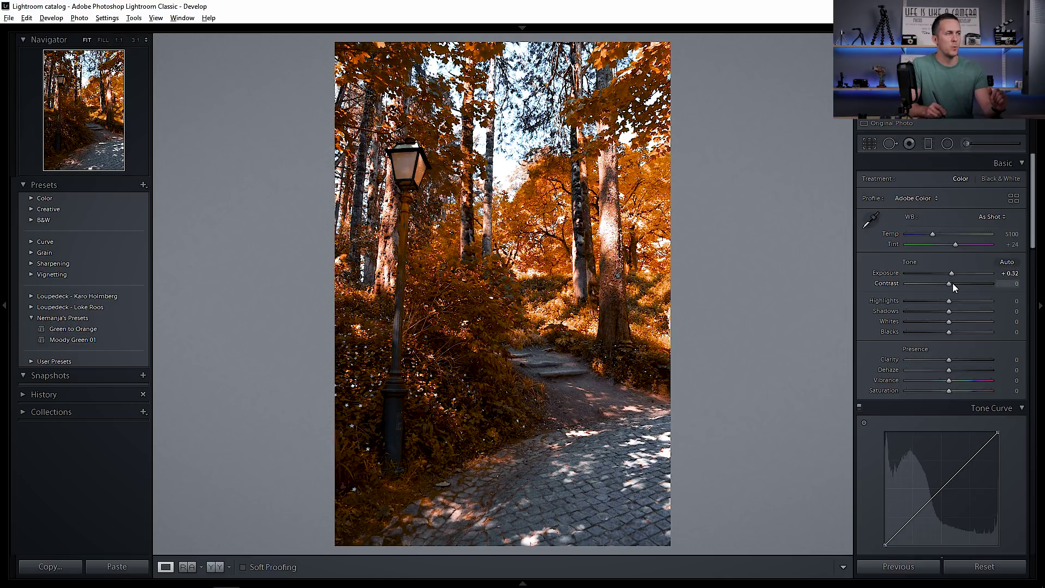
{"action": "left_click_drag", "start_coordinate": [963, 311], "coordinate": [901, 303]}
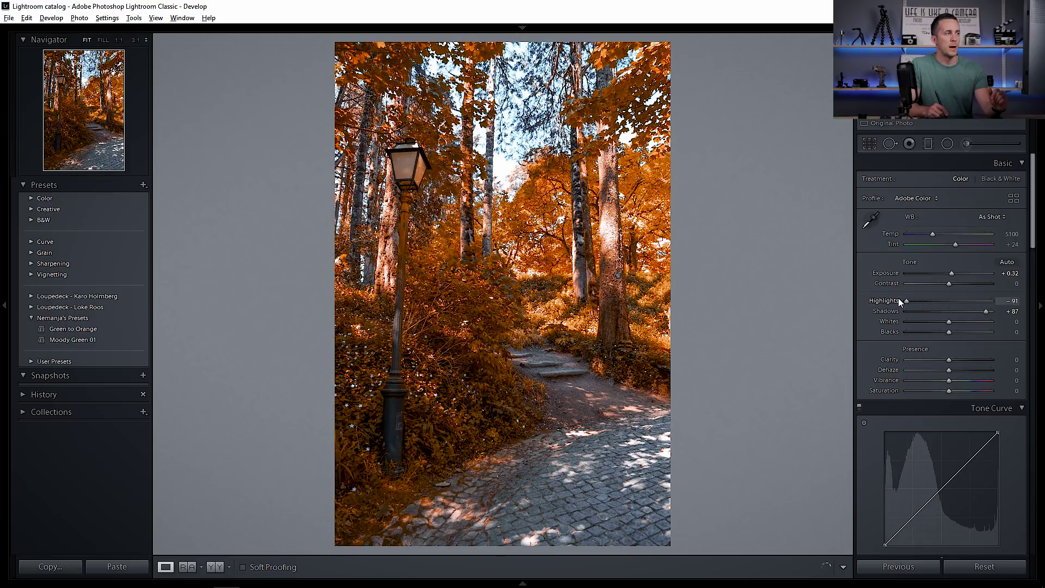
{"action": "left_click_drag", "start_coordinate": [984, 312], "coordinate": [943, 333]}
{"action": "left_click_drag", "start_coordinate": [954, 371], "coordinate": [956, 369]}
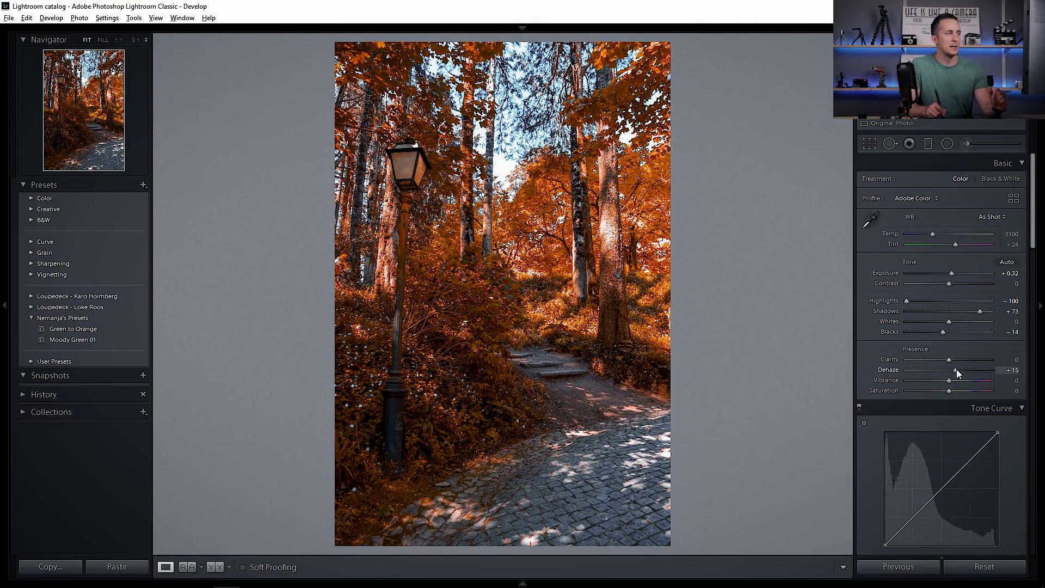
{"action": "key", "text": "backslash"}
{"action": "key", "text": "backslash"}
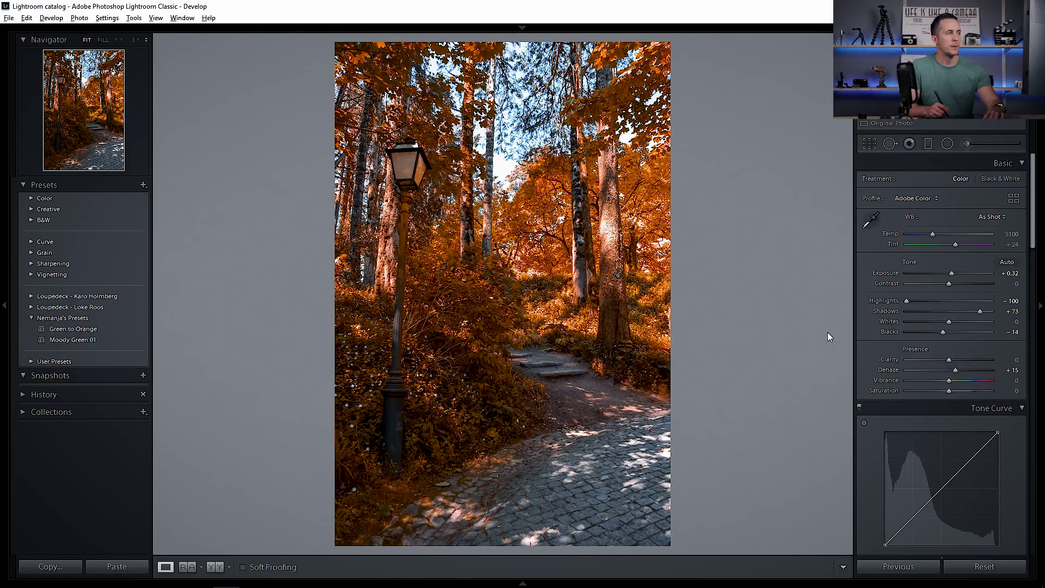
{"action": "left_click", "coordinate": [215, 566]}
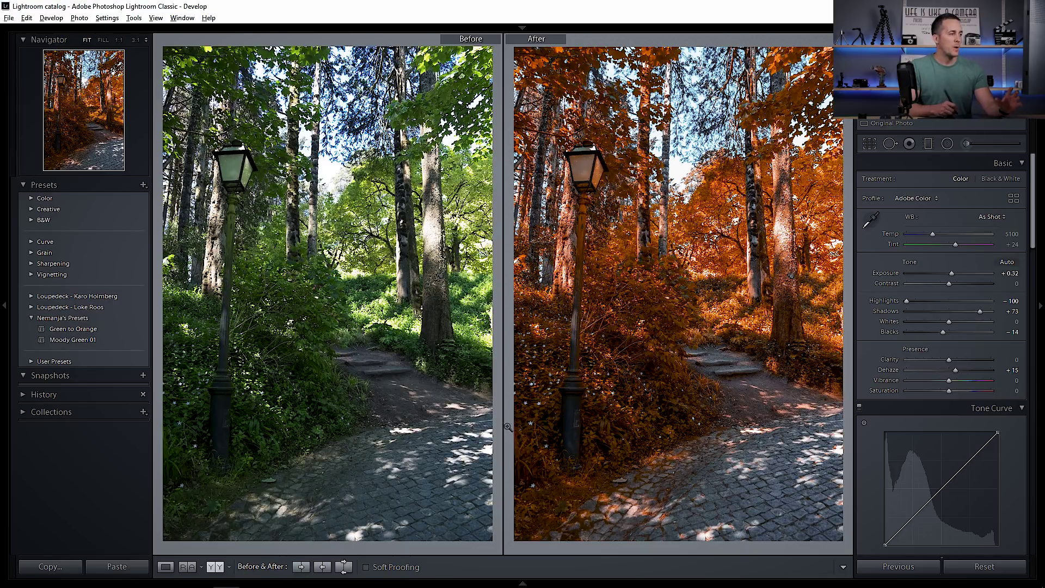
Return to single-photo view, start a new develop preset, and cancel it without saving
{"action": "left_click", "coordinate": [166, 567]}
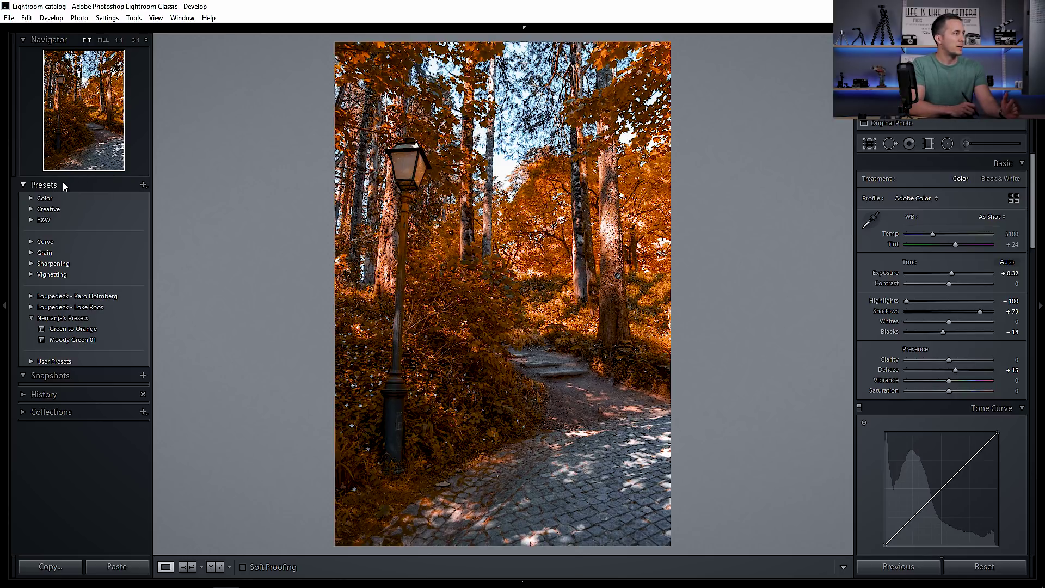
{"action": "left_click", "coordinate": [143, 185]}
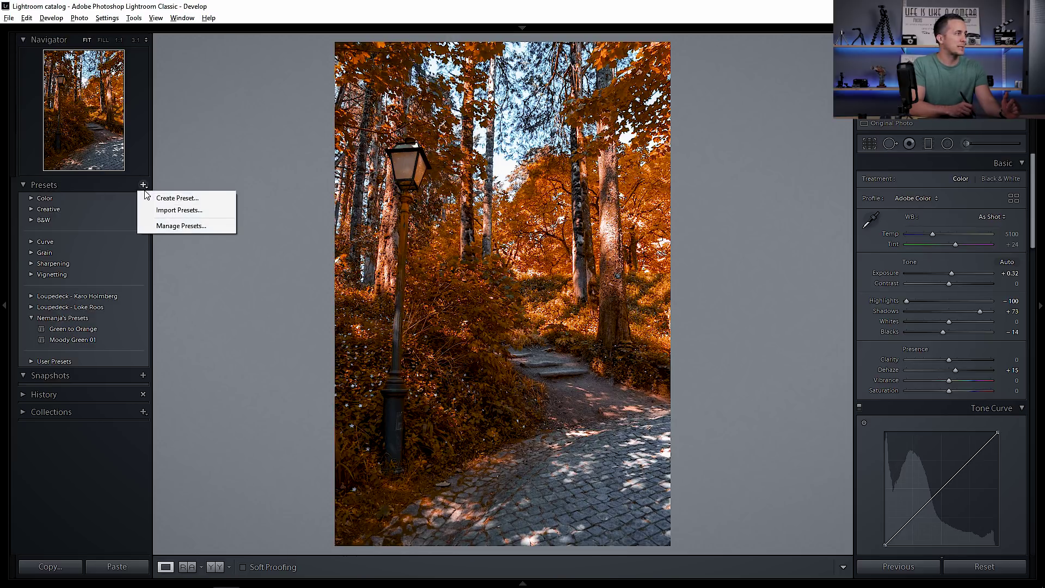
{"action": "left_click", "coordinate": [180, 199]}
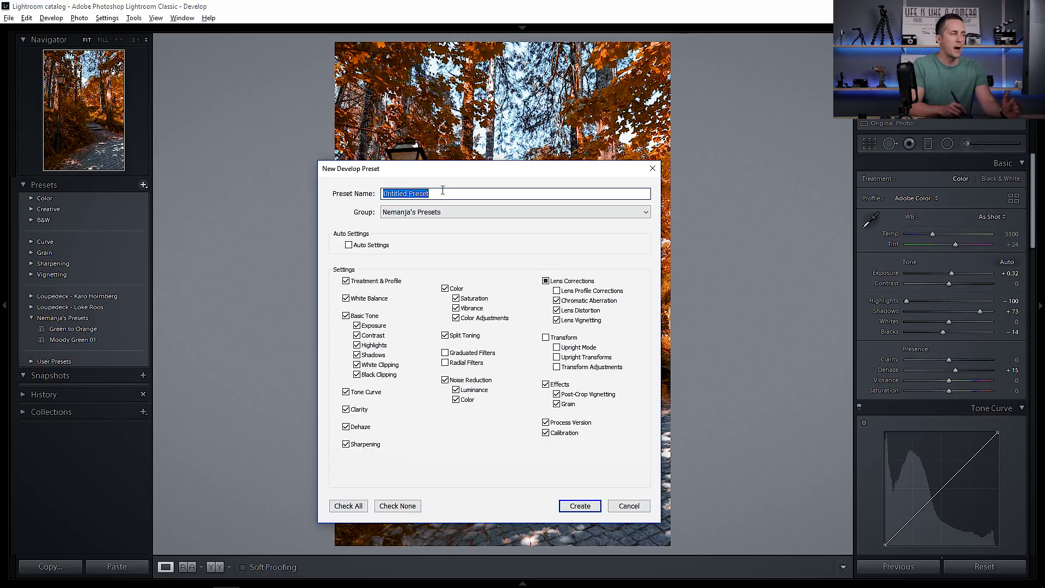
{"action": "left_click", "coordinate": [456, 213]}
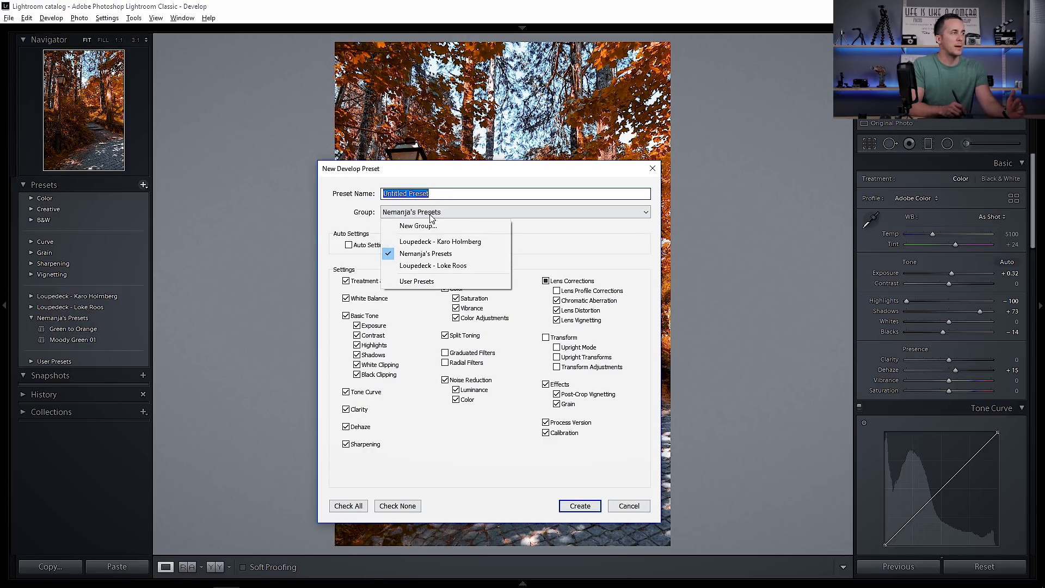
{"action": "left_click", "coordinate": [352, 214]}
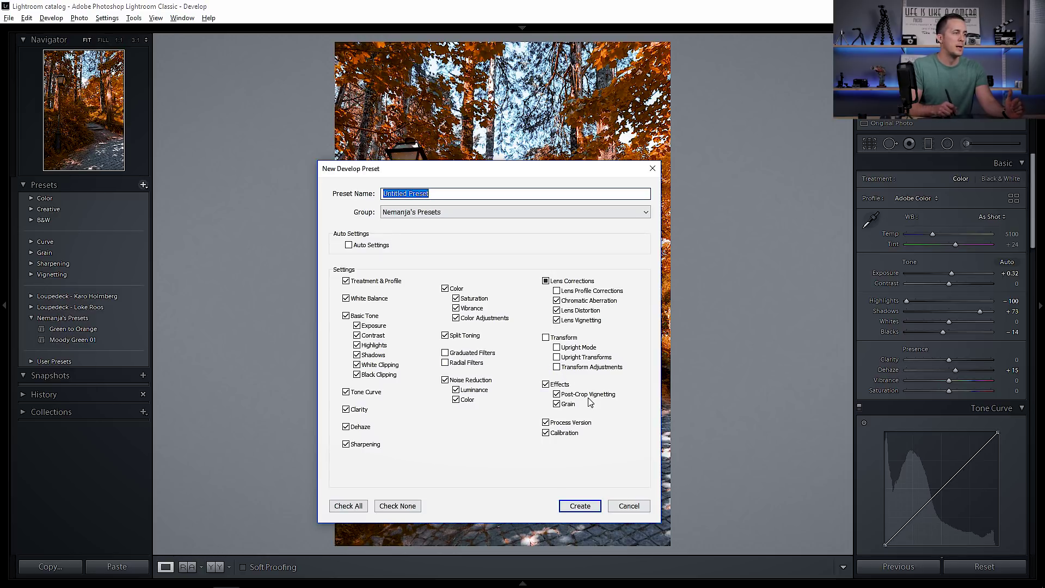
{"action": "left_click", "coordinate": [641, 509]}
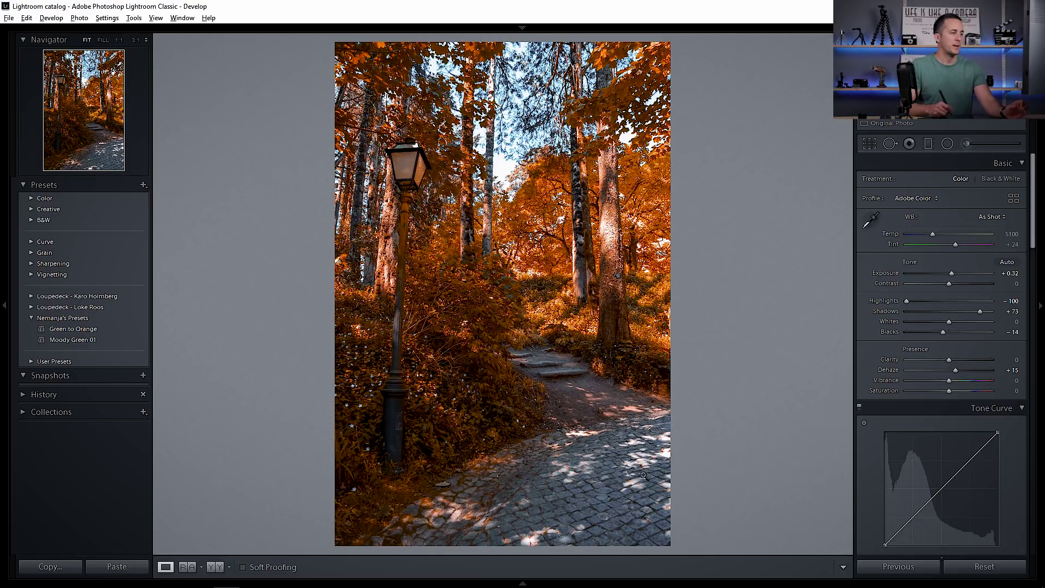
Show the filmstrip and move to the red-and-yellow castle photo
{"action": "left_click", "coordinate": [522, 584]}
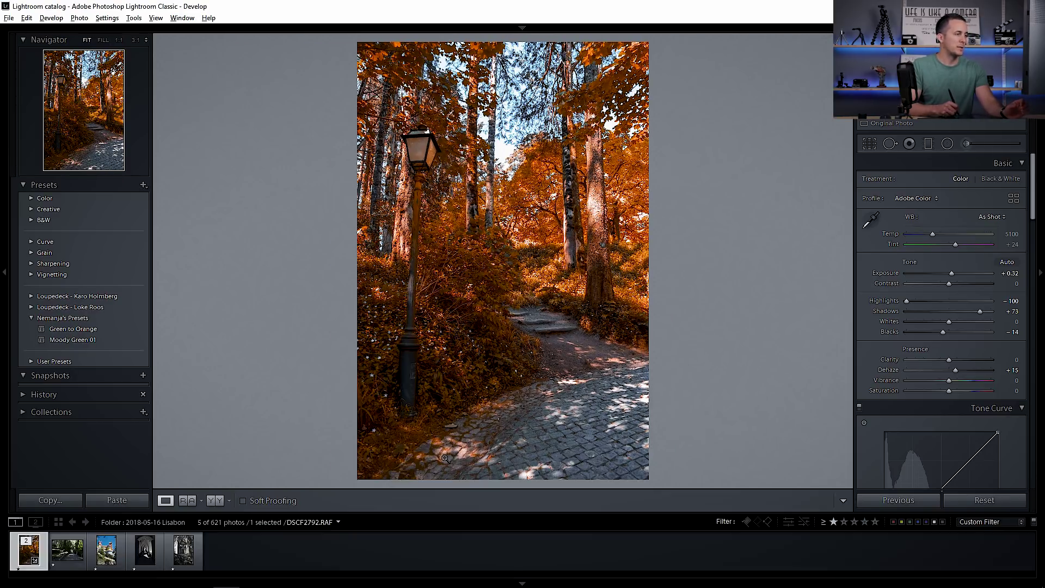
{"action": "left_click", "coordinate": [68, 550]}
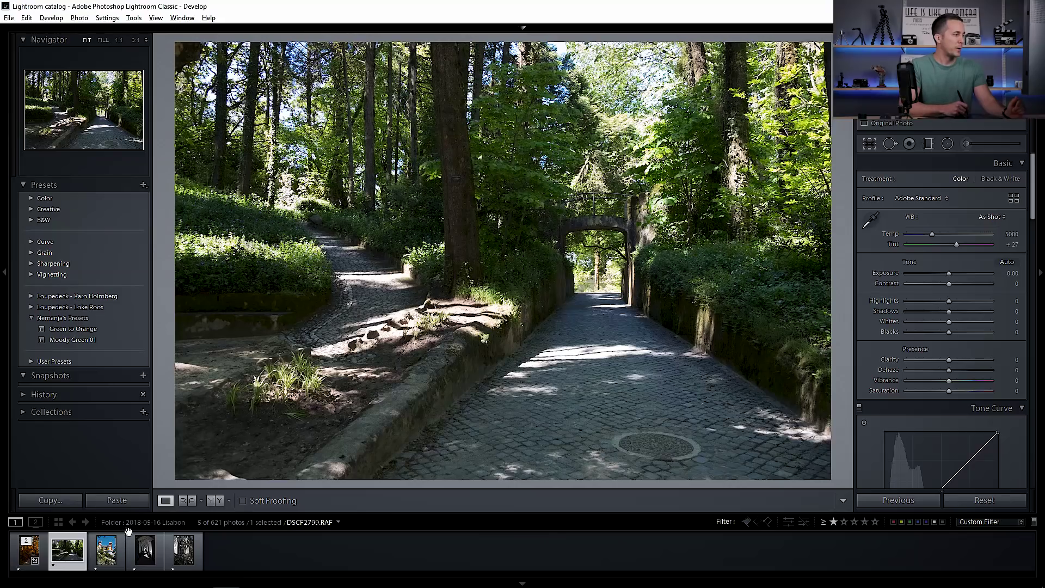
{"action": "key", "text": "Right"}
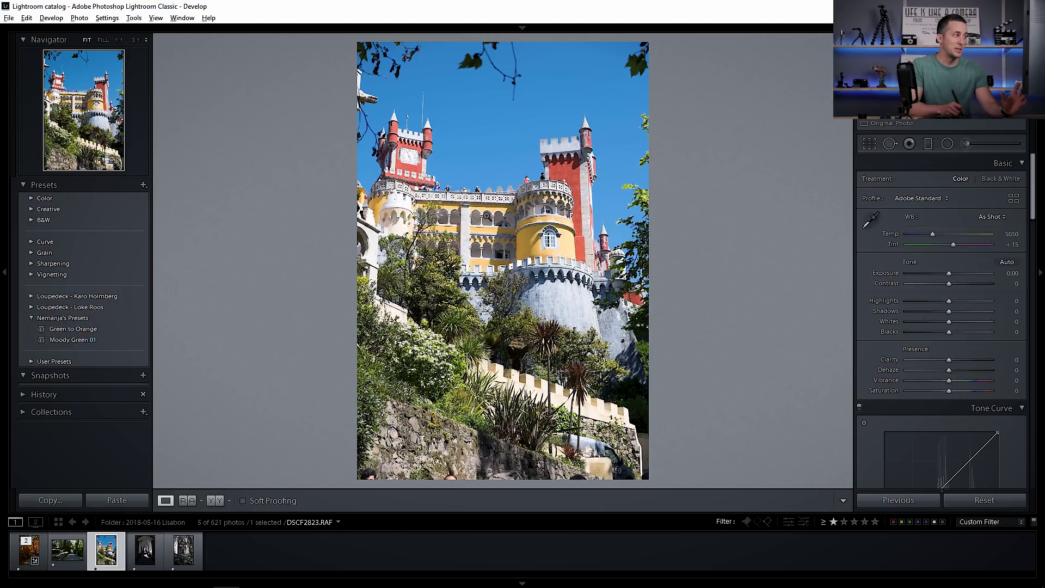
Apply the Green to Orange preset to the castle and archway photos
{"action": "left_click", "coordinate": [140, 328]}
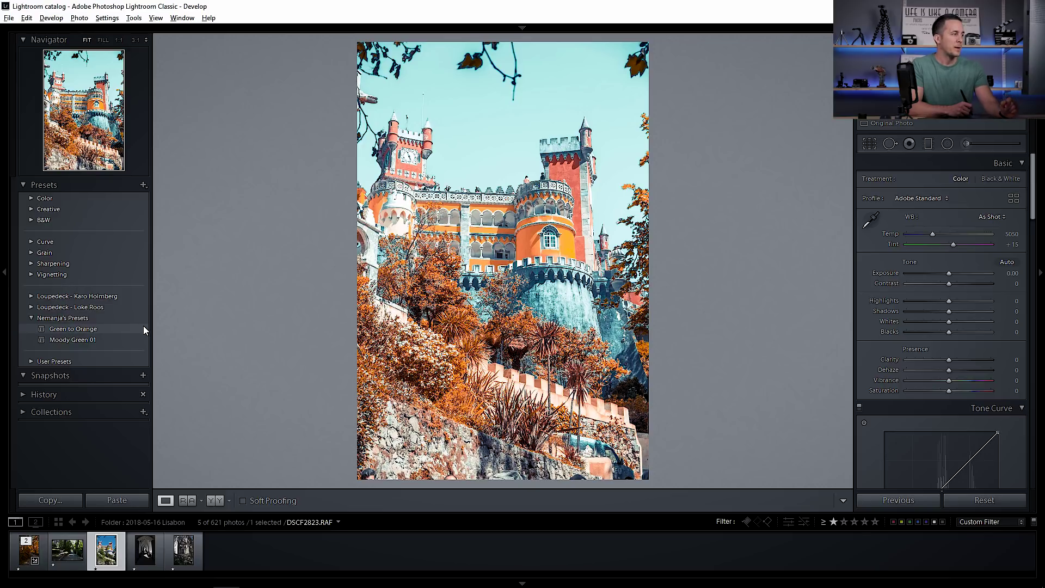
{"action": "key", "text": "ctrl+z"}
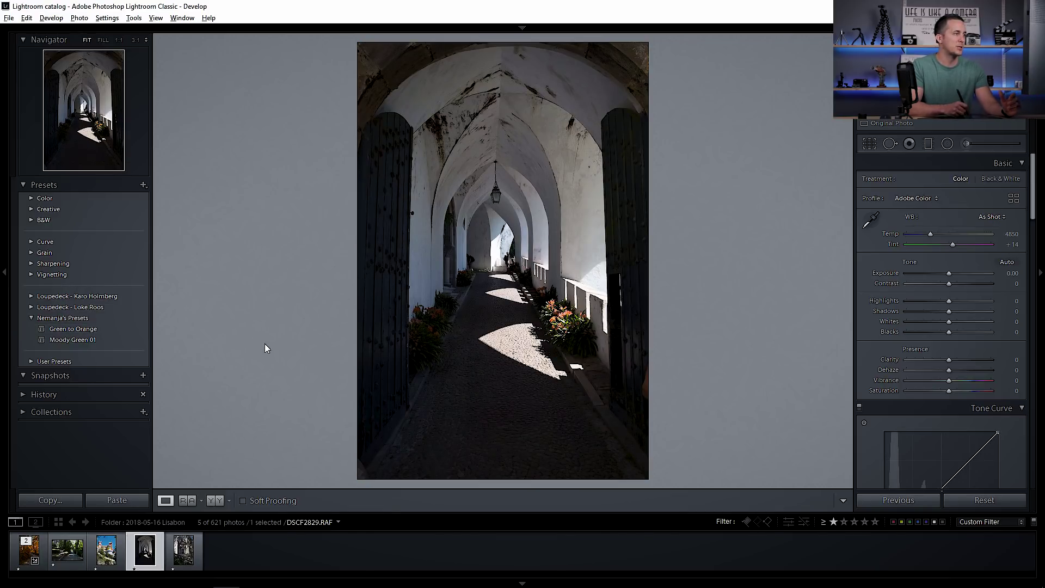
{"action": "left_click", "coordinate": [129, 329]}
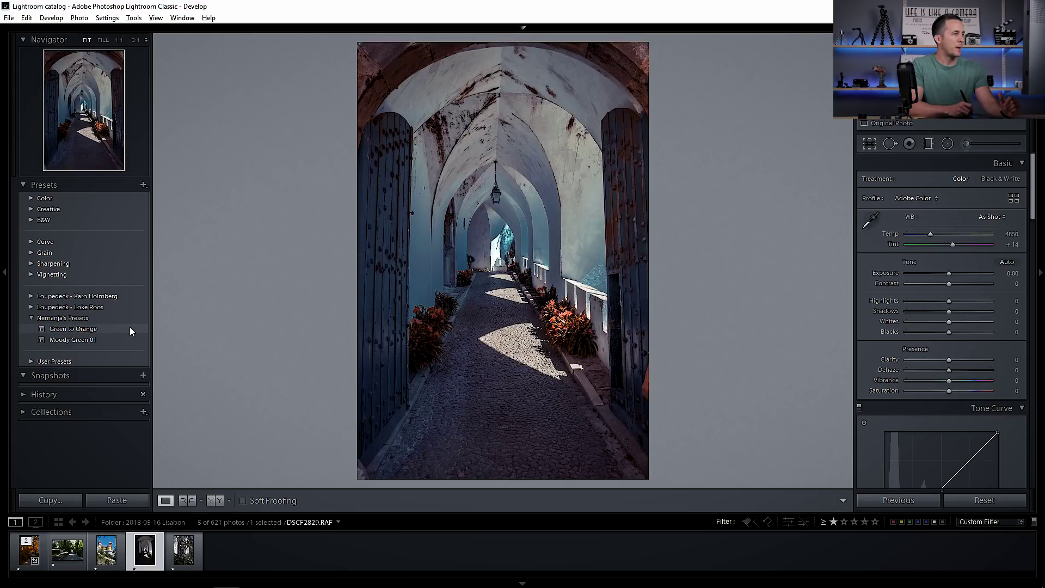
{"action": "left_click", "coordinate": [130, 329]}
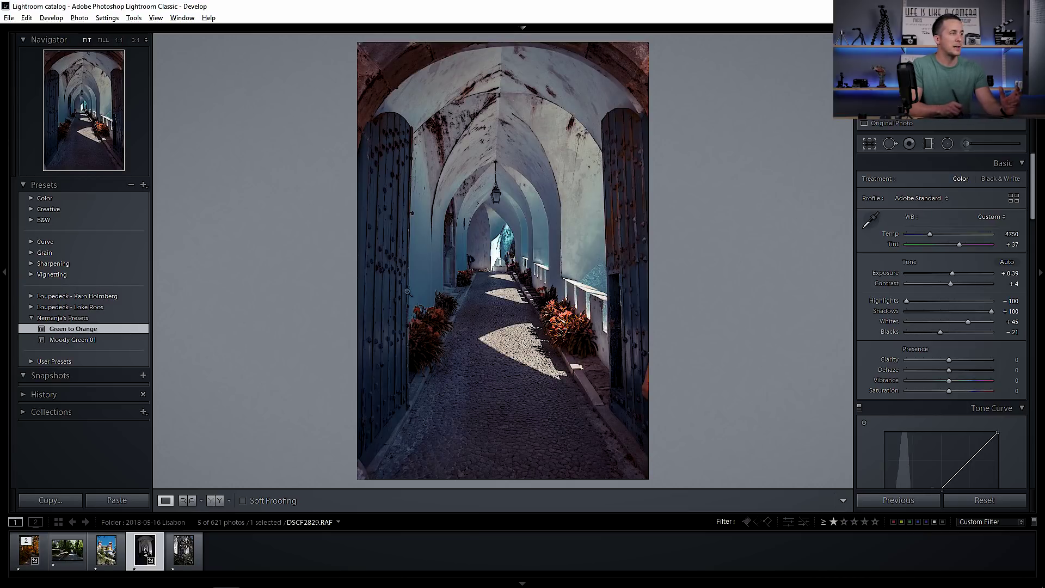
Raise the archway photo's exposure to +0.83, then preview the preset on the palace photo
{"action": "left_click_drag", "start_coordinate": [952, 274], "coordinate": [957, 273]}
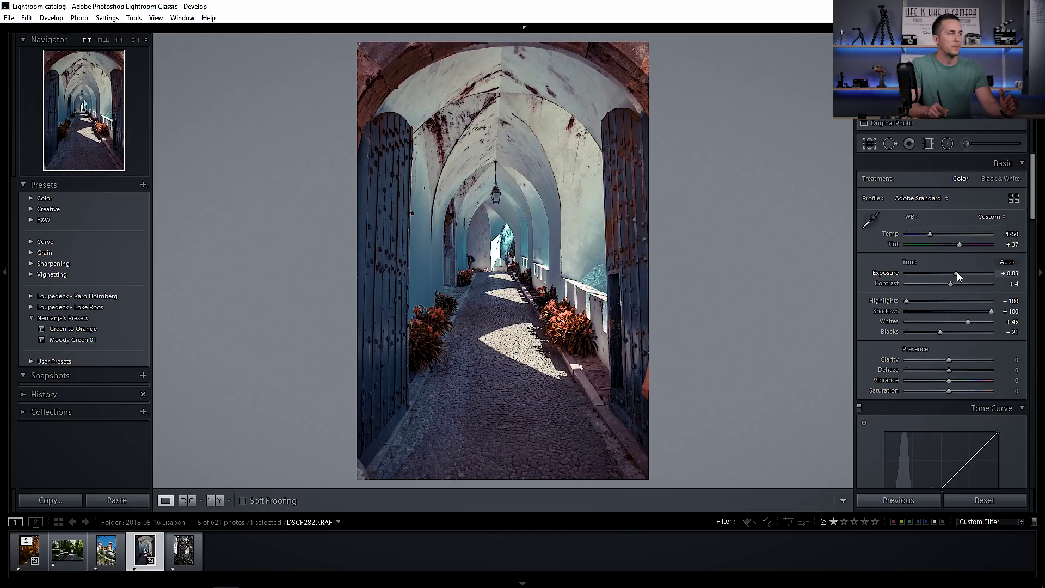
{"action": "left_click", "coordinate": [192, 551]}
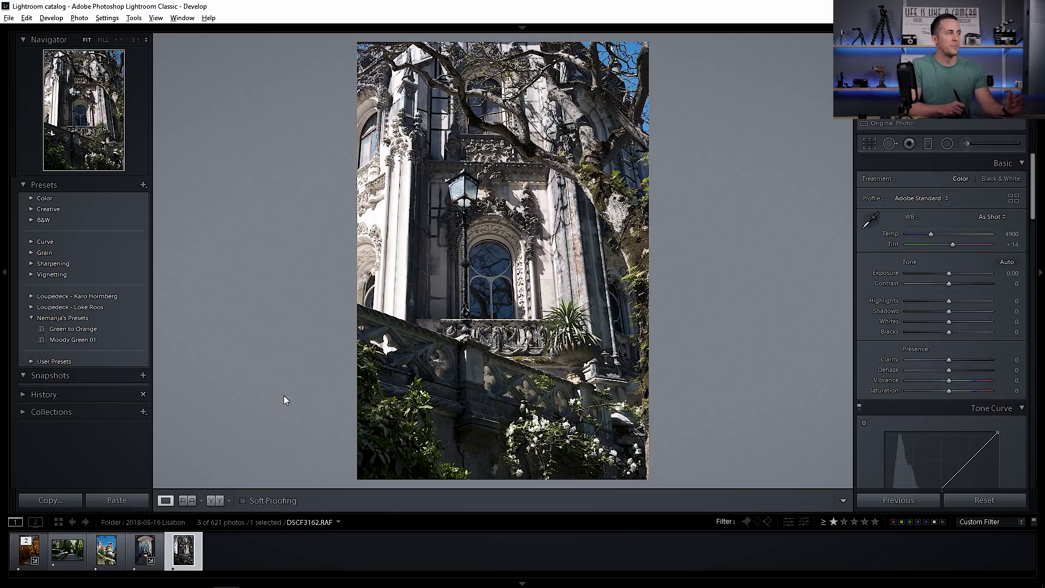
{"action": "left_click", "coordinate": [133, 328]}
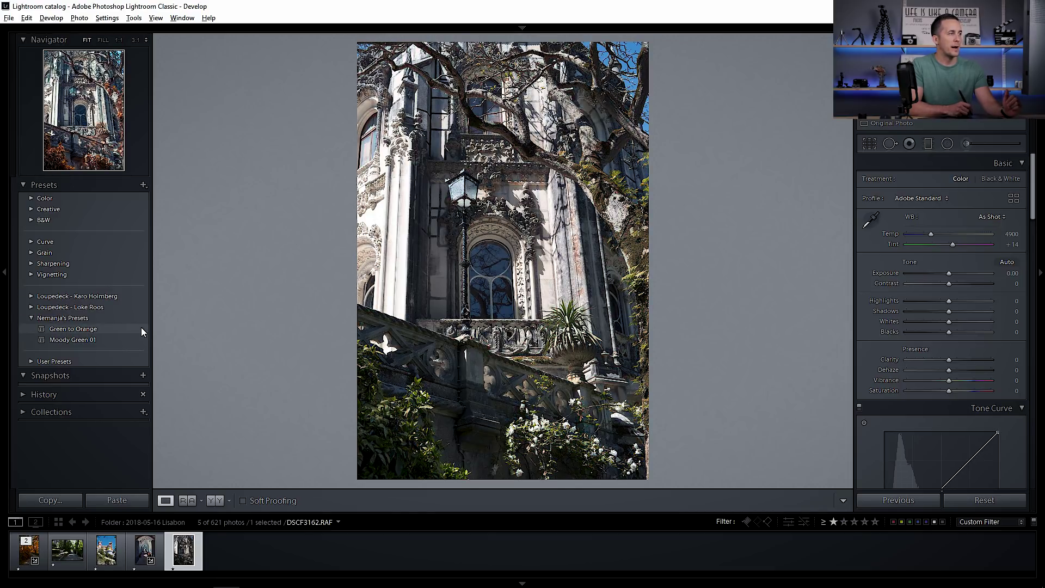
Apply the Green to Orange preset to the ornate palace photo
{"action": "left_click", "coordinate": [135, 329]}
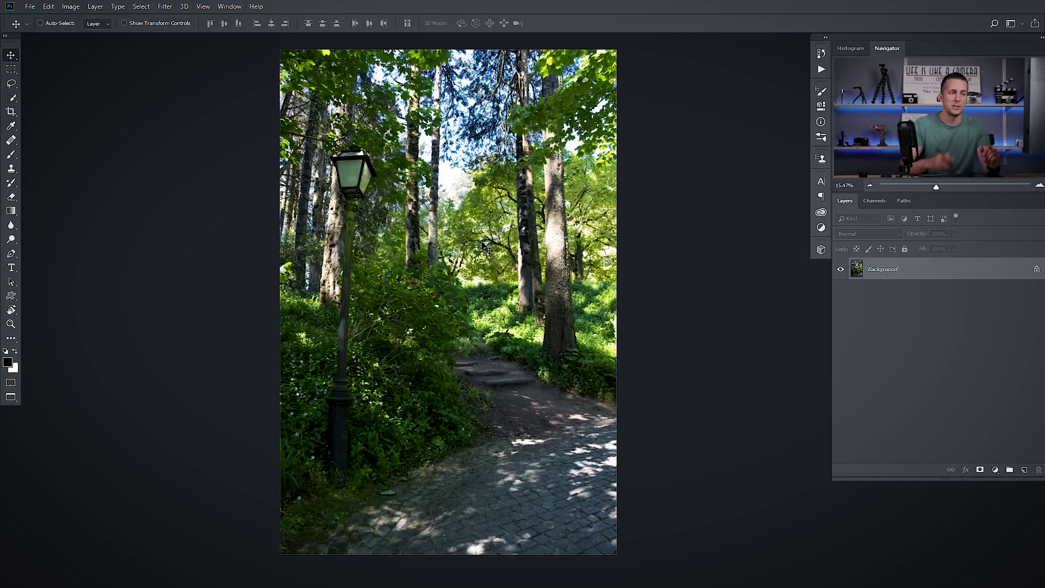
Run Filter > Camera Raw Filter on the forest path photo
{"action": "left_click", "coordinate": [163, 7]}
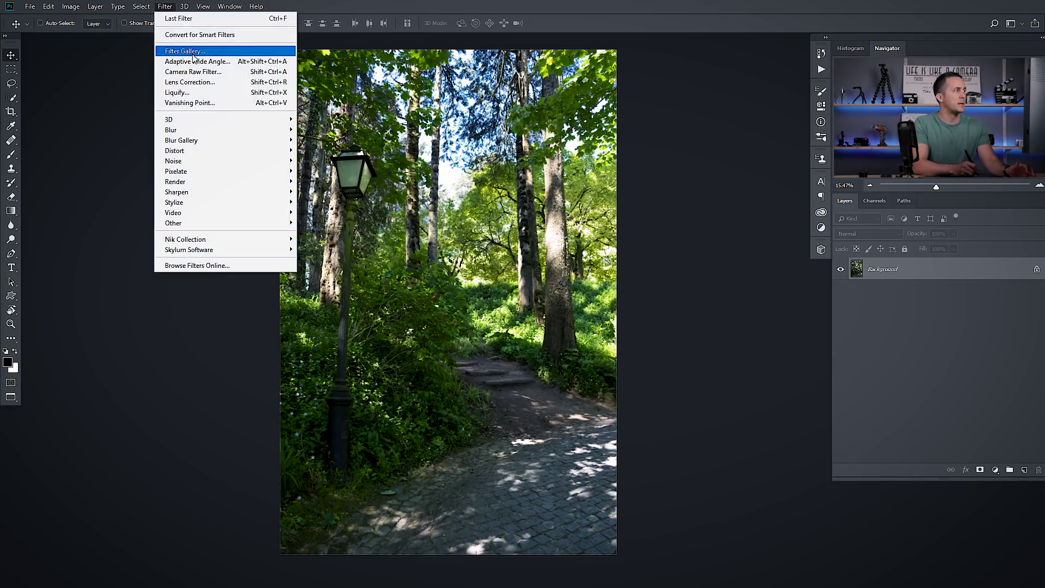
{"action": "left_click", "coordinate": [202, 71]}
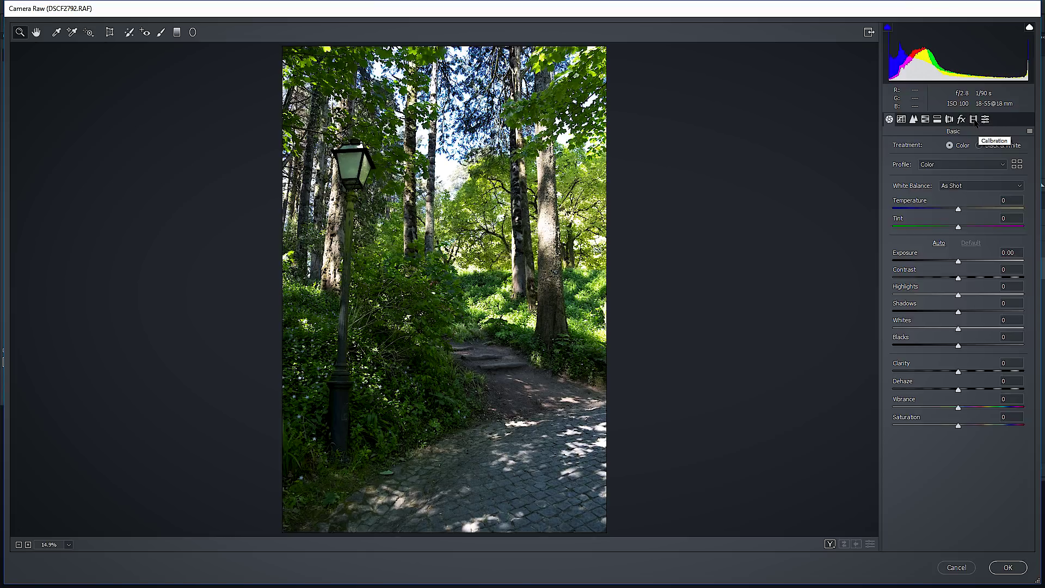
In Calibration, shift the Red, Green and Blue Primary hue and saturation toward autumn orange
{"action": "left_click", "coordinate": [974, 120]}
{"action": "left_click_drag", "start_coordinate": [992, 231], "coordinate": [1012, 224]}
{"action": "left_click_drag", "start_coordinate": [998, 240], "coordinate": [1004, 241]}
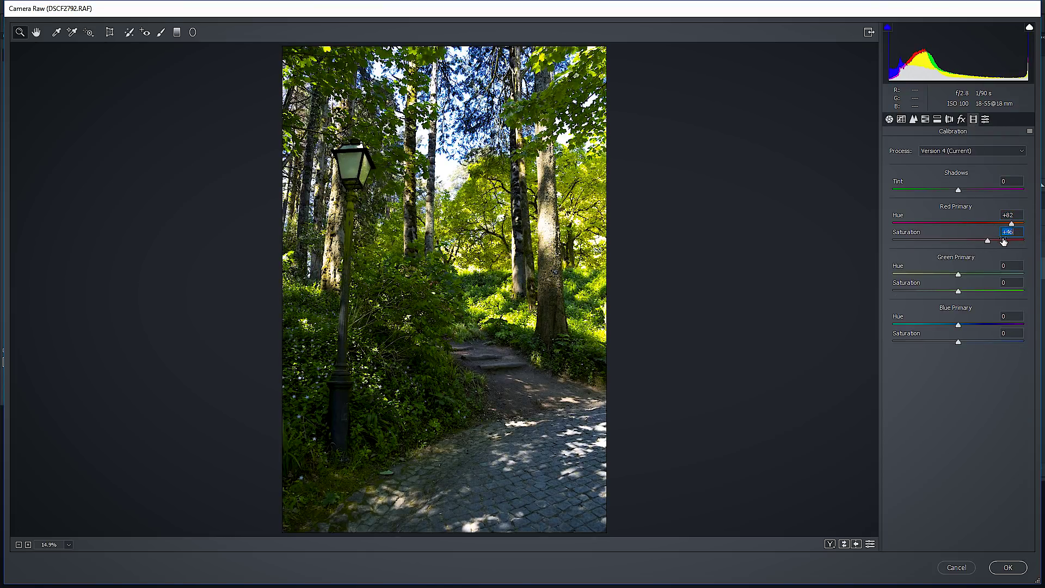
{"action": "left_click_drag", "start_coordinate": [939, 273], "coordinate": [907, 277]}
{"action": "left_click_drag", "start_coordinate": [1006, 295], "coordinate": [1010, 293]}
{"action": "left_click_drag", "start_coordinate": [937, 325], "coordinate": [906, 327]}
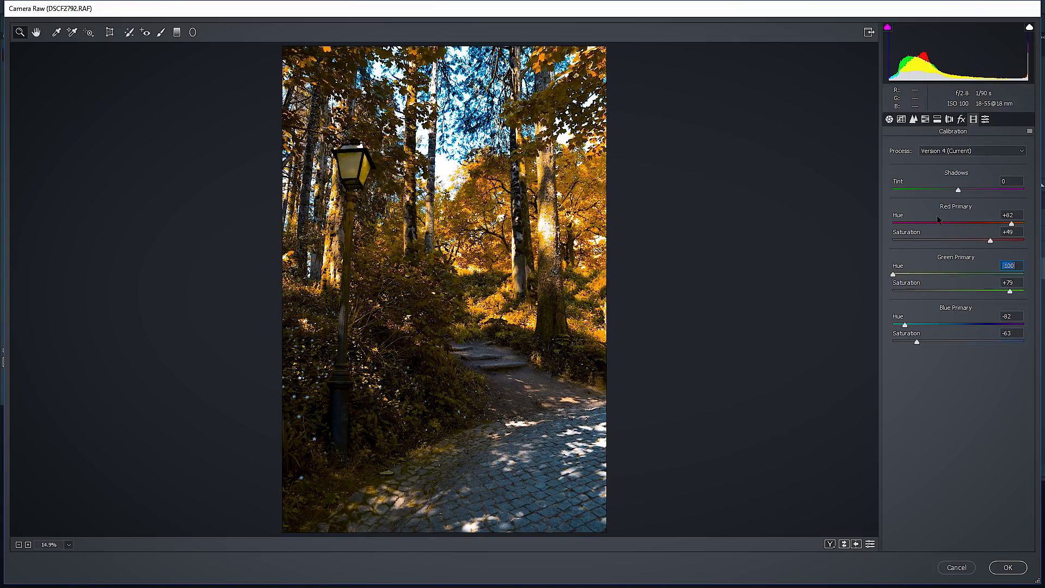
In HSL Hue, shift the Oranges and Yellows hues toward red
{"action": "left_click", "coordinate": [926, 120]}
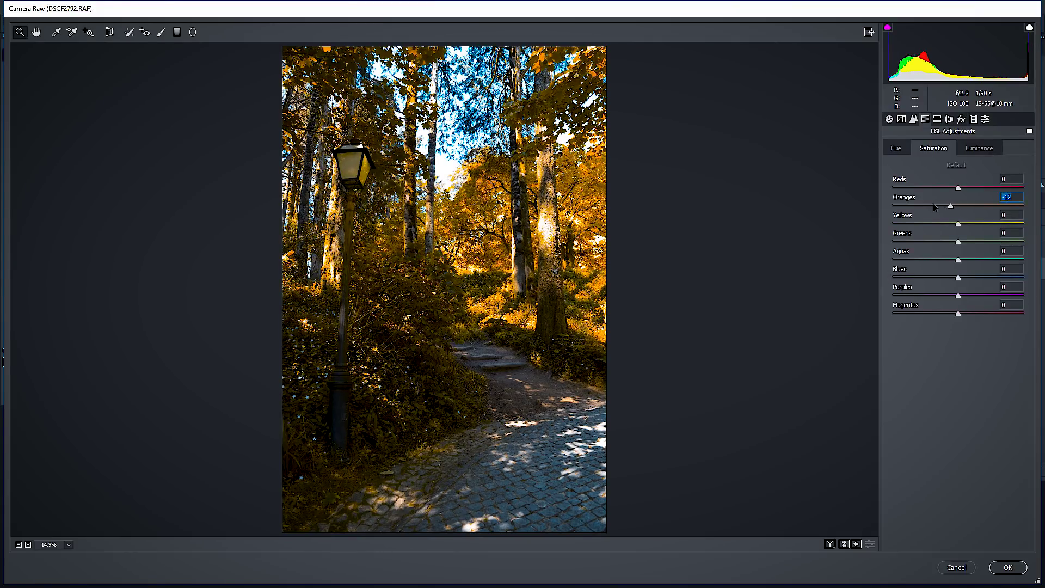
{"action": "left_click", "coordinate": [897, 149]}
{"action": "left_click_drag", "start_coordinate": [959, 206], "coordinate": [920, 224]}
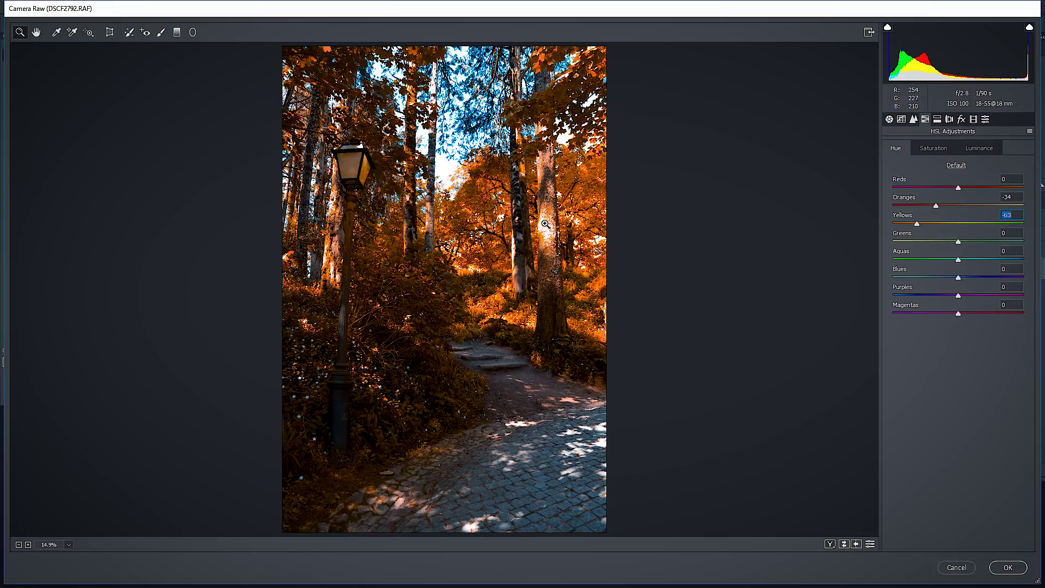
{"action": "left_click", "coordinate": [986, 120]}
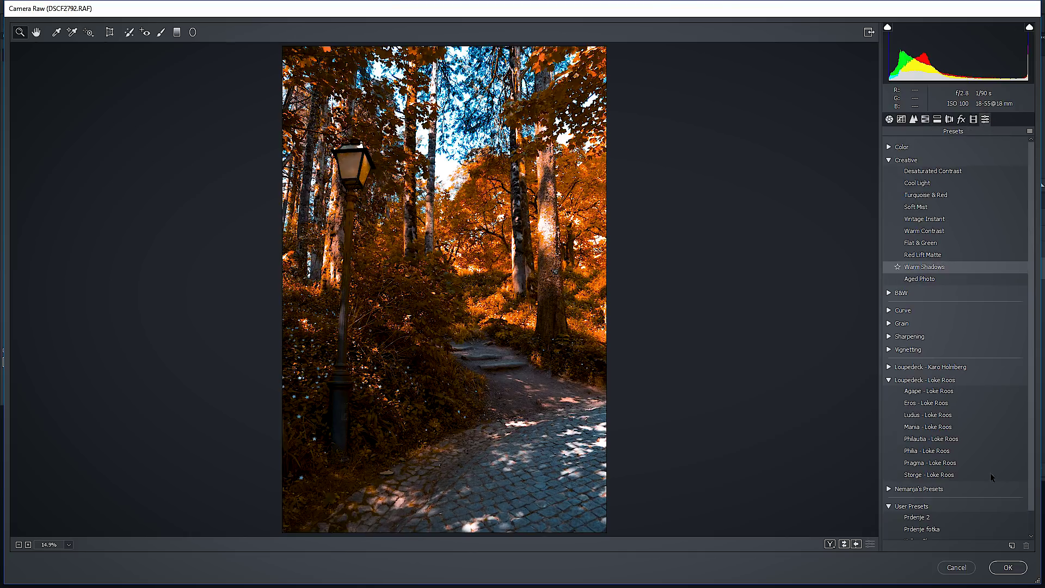
Cancel the New Preset dialog and apply the Camera Raw recolour with OK
{"action": "left_click", "coordinate": [1011, 546]}
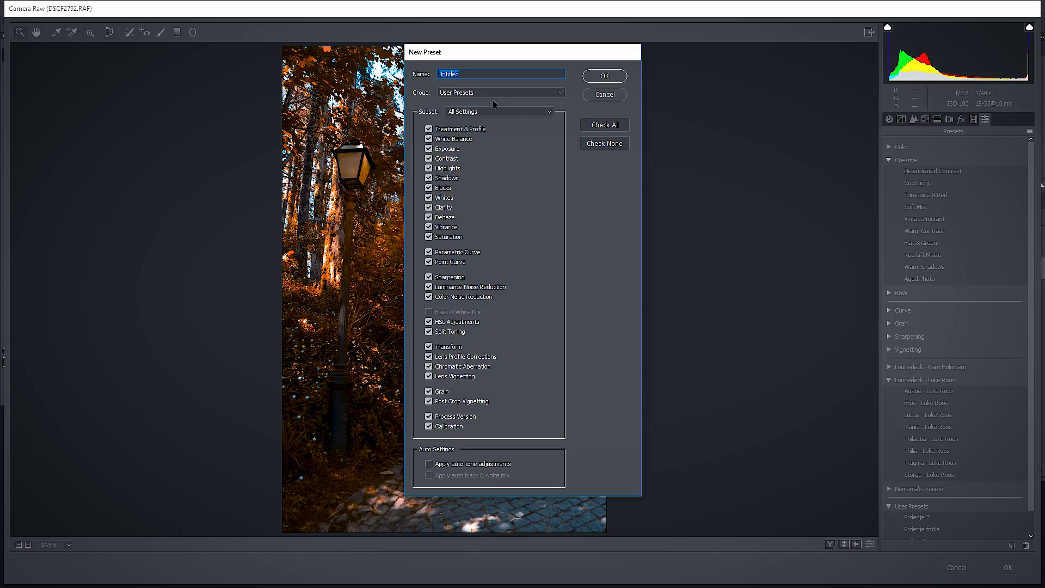
{"action": "left_click", "coordinate": [604, 95]}
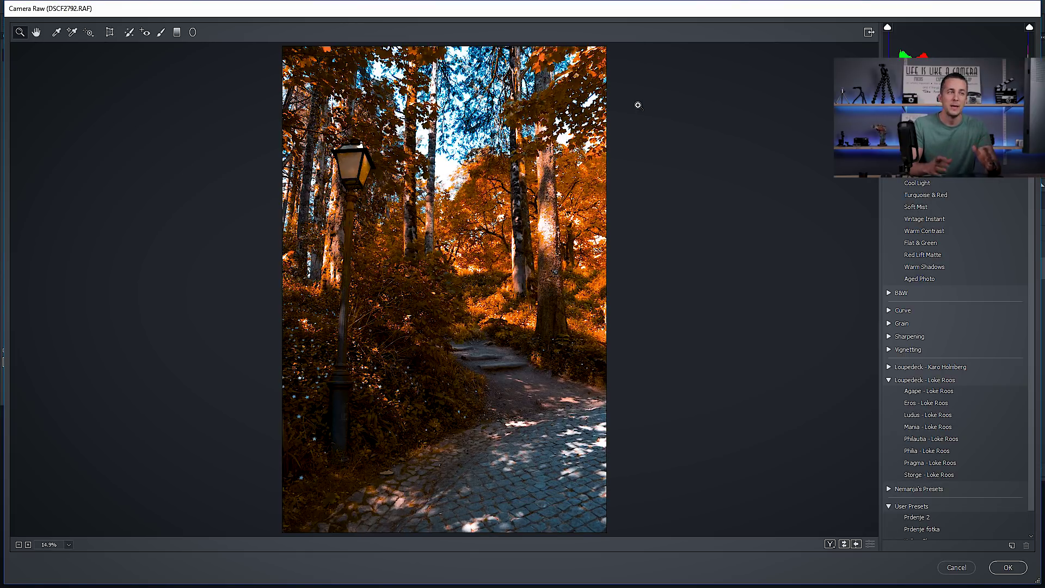
{"action": "left_click", "coordinate": [1008, 568]}
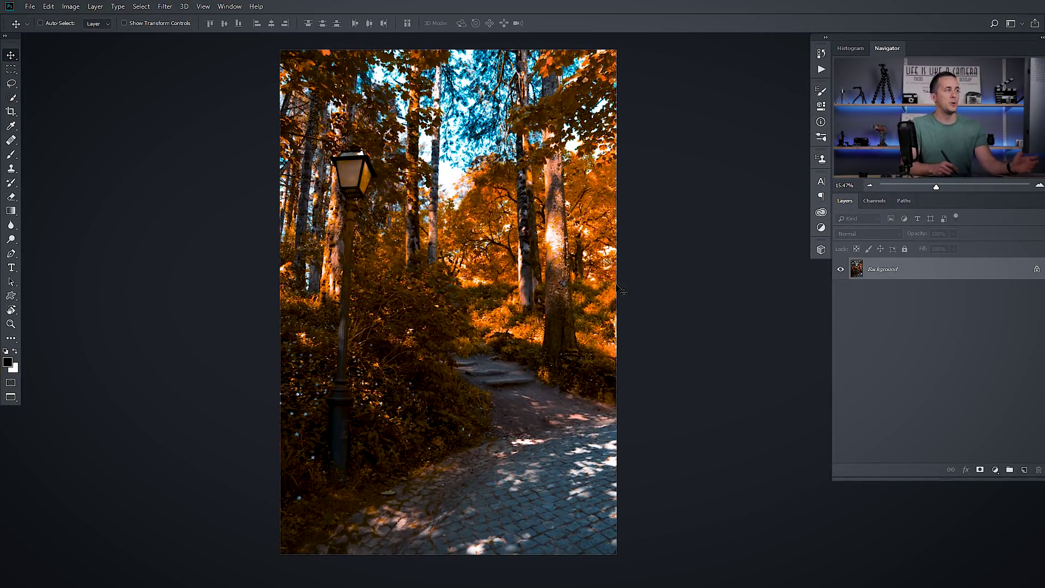
Undo the Camera Raw recolour with Ctrl+Z and open the adjustment layer menu
{"action": "key", "text": "ctrl+z"}
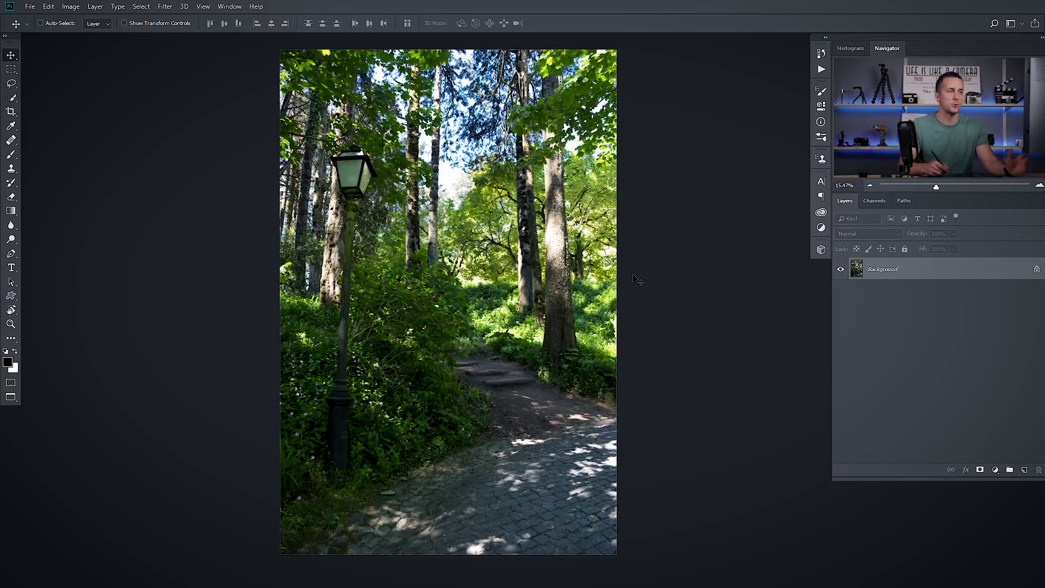
{"action": "left_click", "coordinate": [995, 470]}
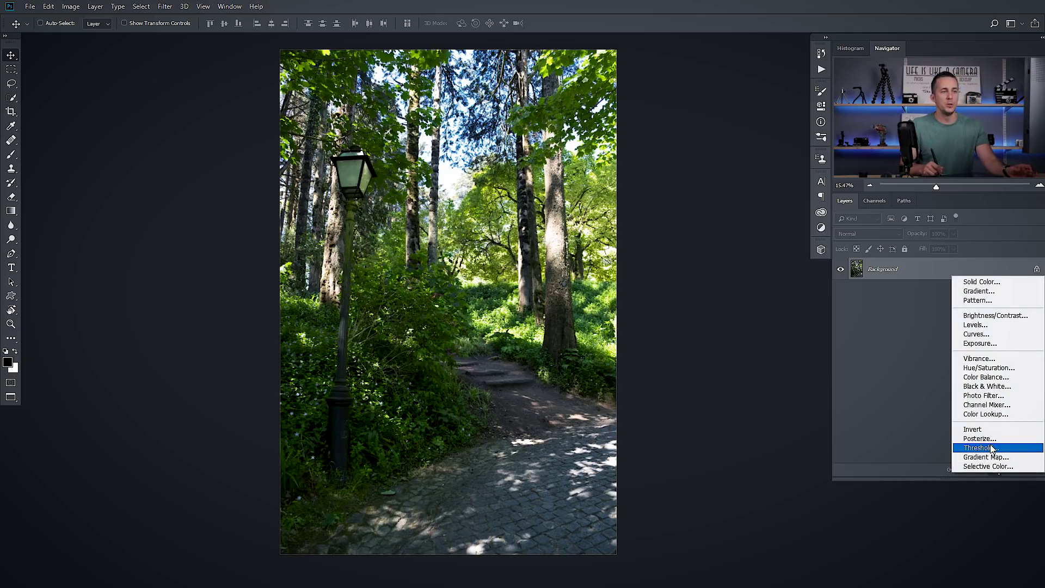
Add a Channel Mixer layer with Red output at Red +100, Green +119, Blue −124
{"action": "left_click", "coordinate": [998, 405]}
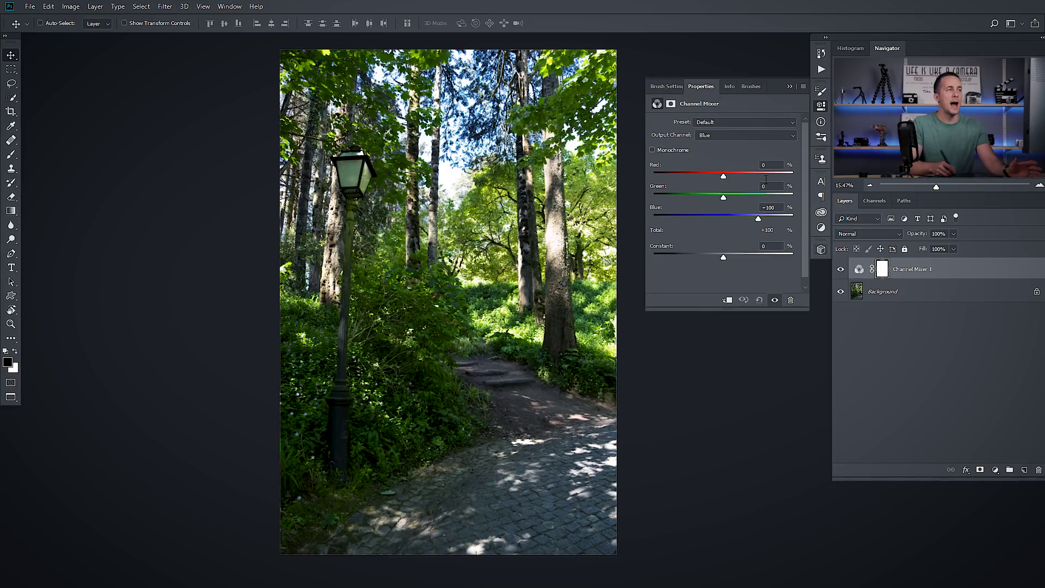
{"action": "left_click", "coordinate": [744, 138]}
{"action": "left_click", "coordinate": [739, 141]}
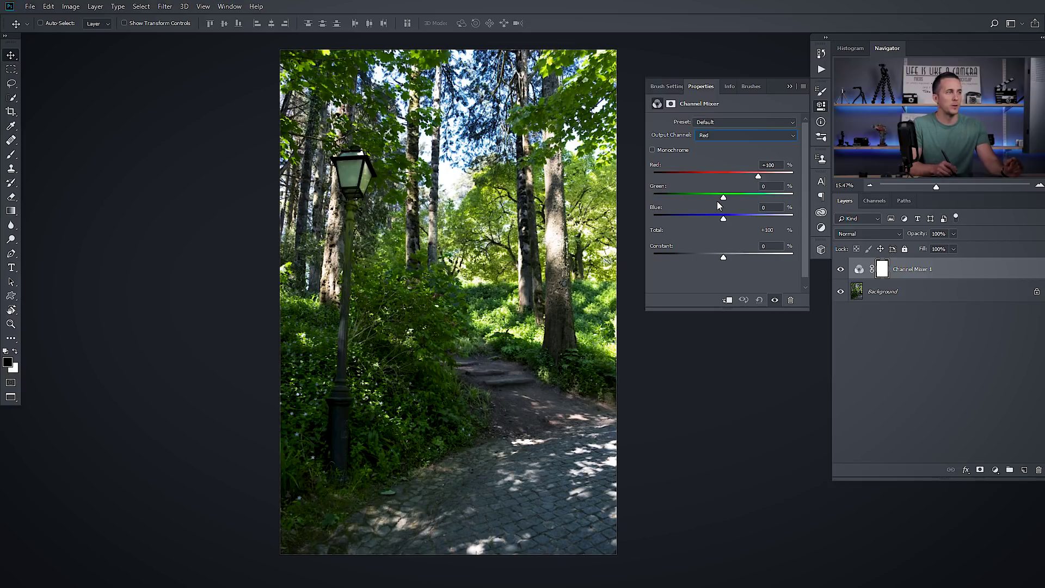
{"action": "left_click_drag", "start_coordinate": [724, 198], "coordinate": [682, 219]}
{"action": "left_click_drag", "start_coordinate": [760, 197], "coordinate": [766, 197]}
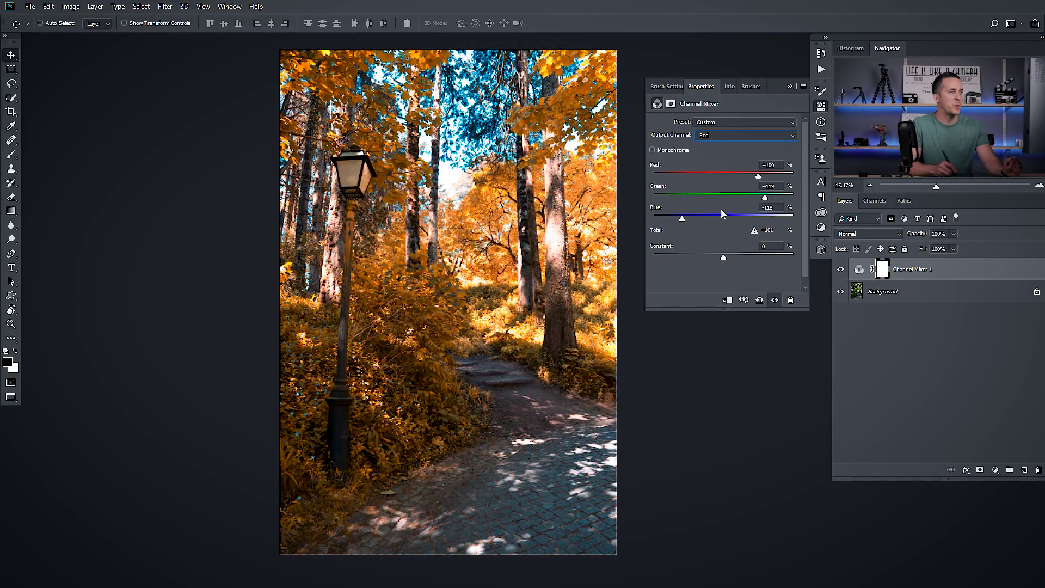
{"action": "left_click_drag", "start_coordinate": [681, 219], "coordinate": [678, 220]}
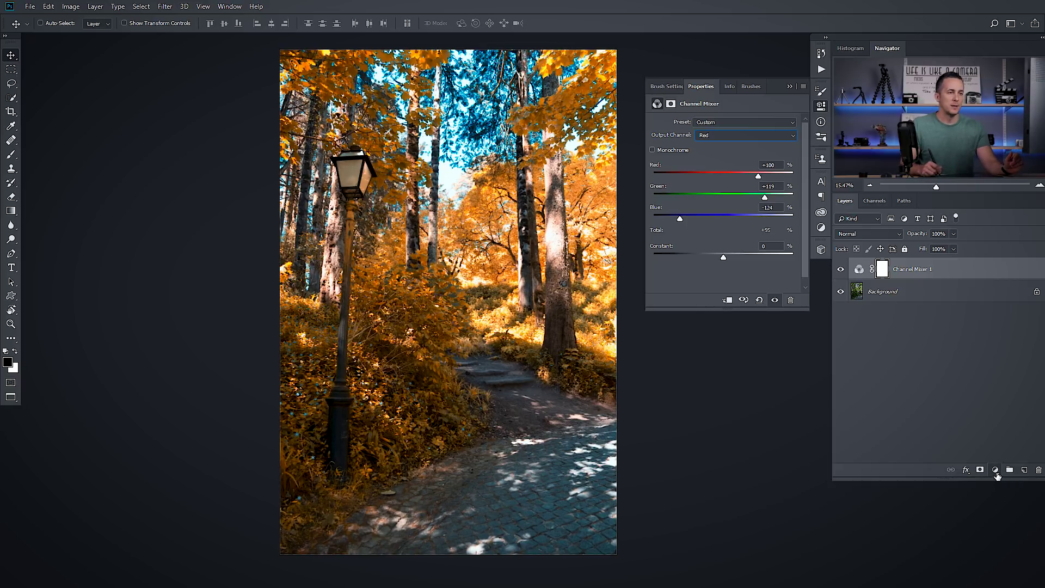
Add a Hue/Saturation layer setting Cyans to Saturation −77 and Lightness +26
{"action": "left_click", "coordinate": [996, 471]}
{"action": "left_click", "coordinate": [966, 364]}
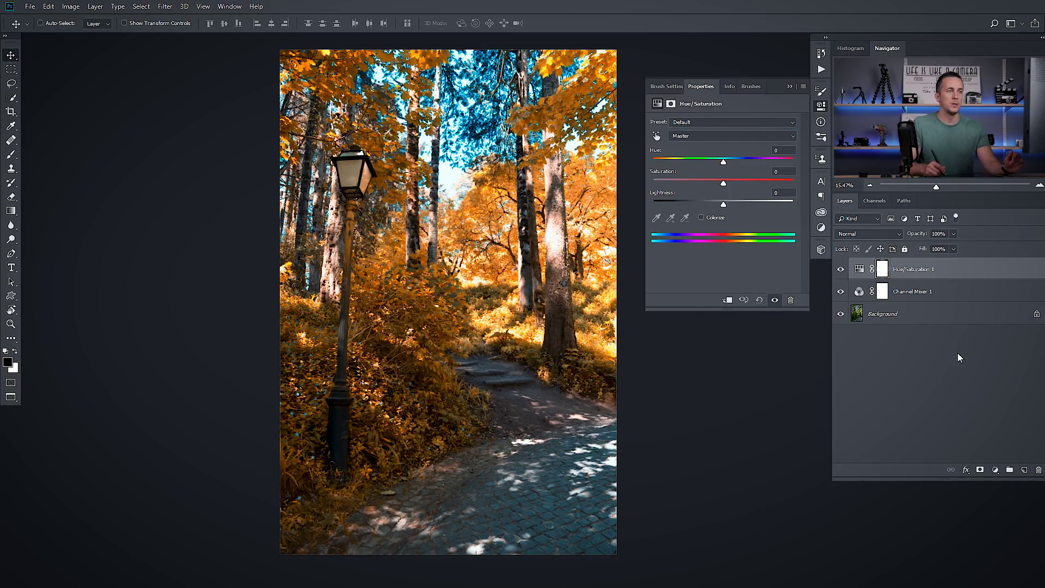
{"action": "left_click", "coordinate": [708, 136]}
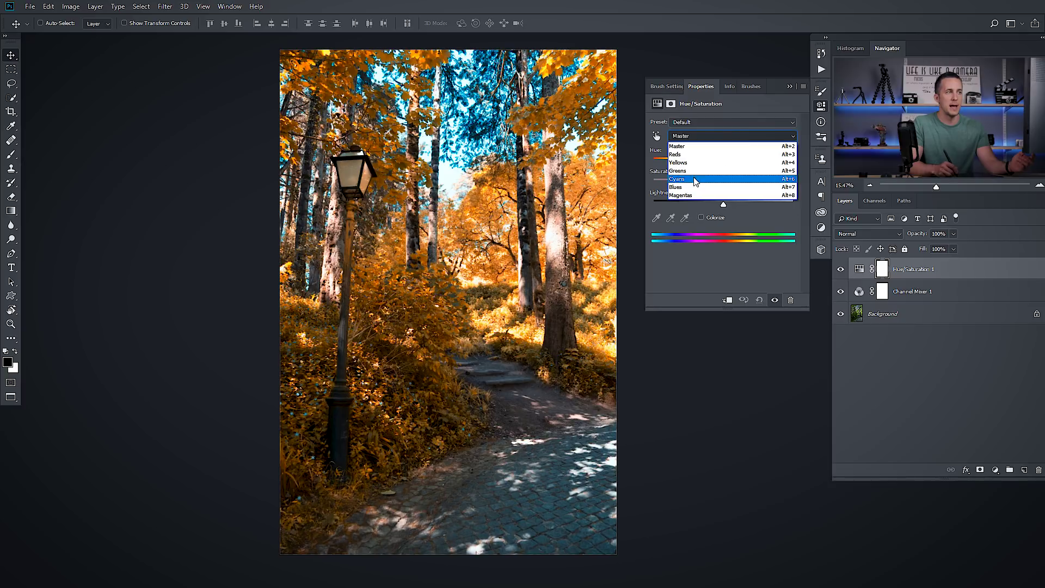
{"action": "left_click", "coordinate": [695, 182]}
{"action": "left_click_drag", "start_coordinate": [724, 184], "coordinate": [742, 206]}
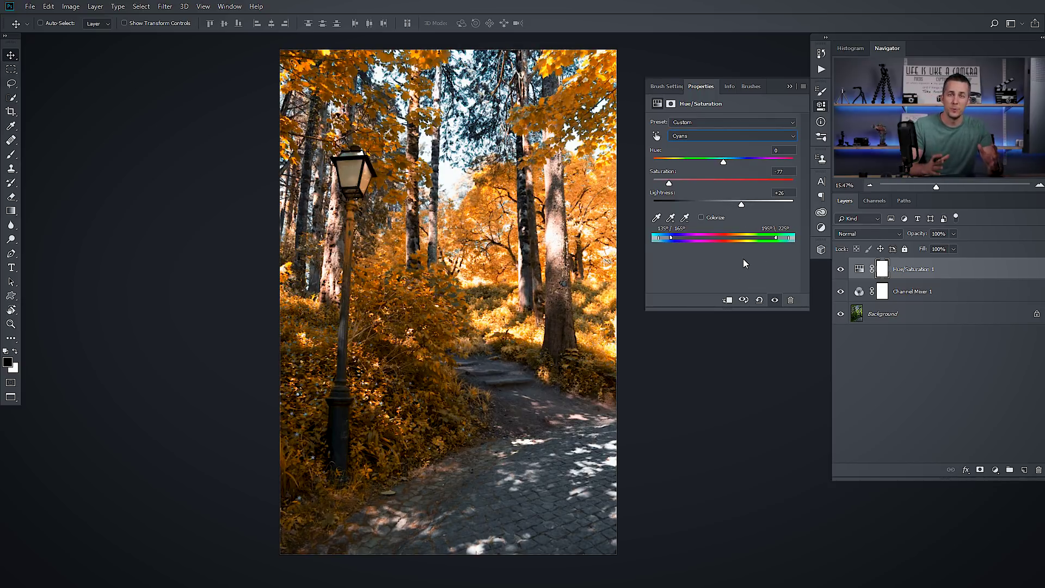
{"action": "left_click", "coordinate": [862, 289]}
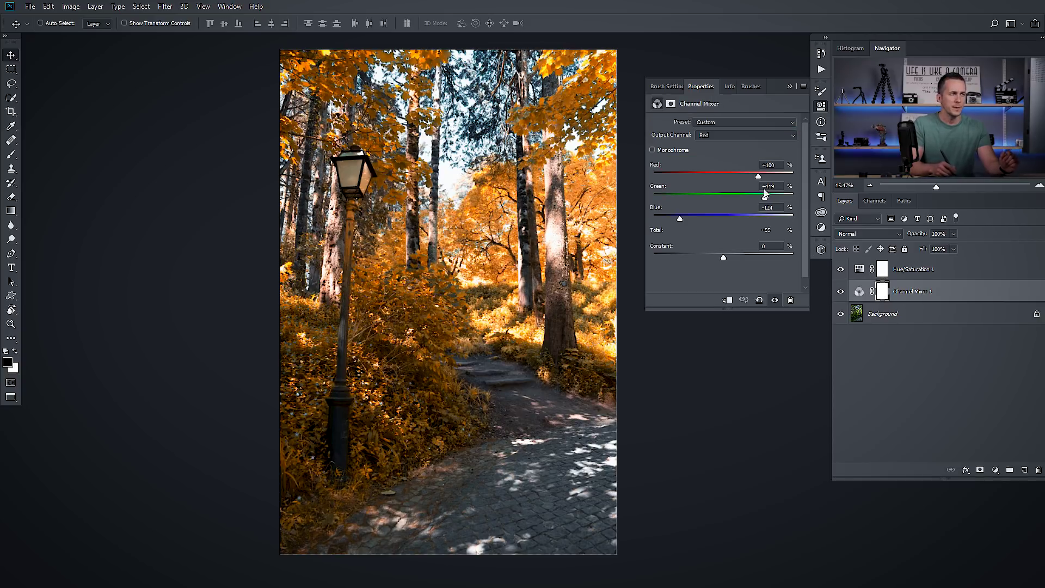
{"action": "left_click", "coordinate": [802, 86]}
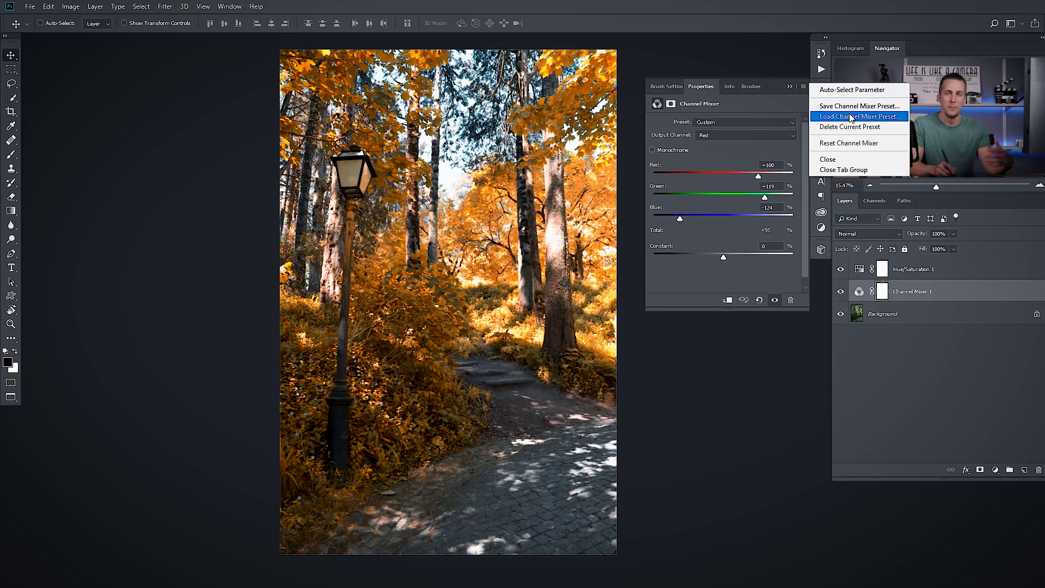
Reset the Channel Mixer to its Default preset (Red +100, Green 0, Blue 0)
{"action": "left_click", "coordinate": [693, 268]}
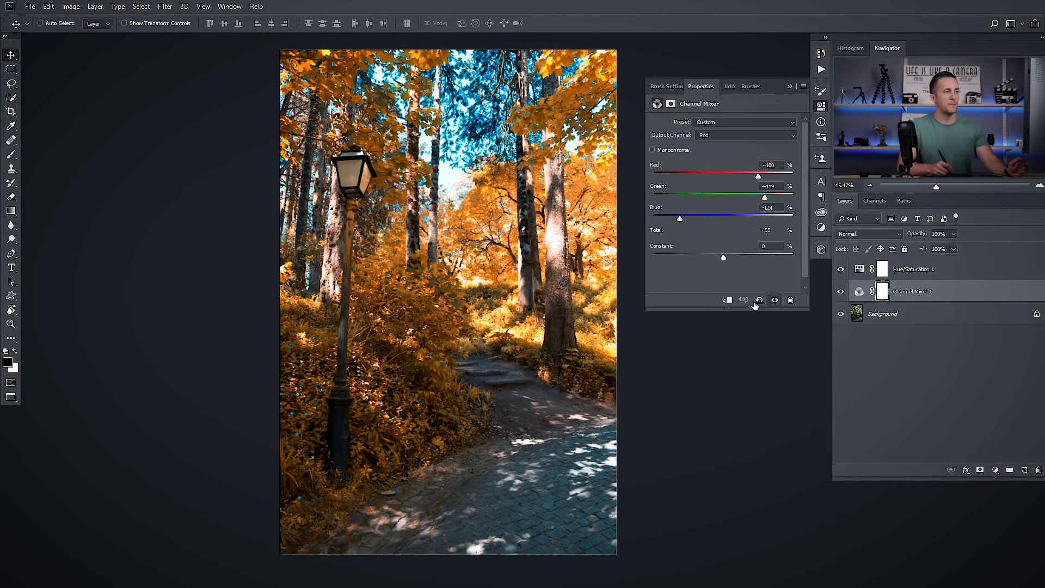
{"action": "left_click", "coordinate": [760, 301]}
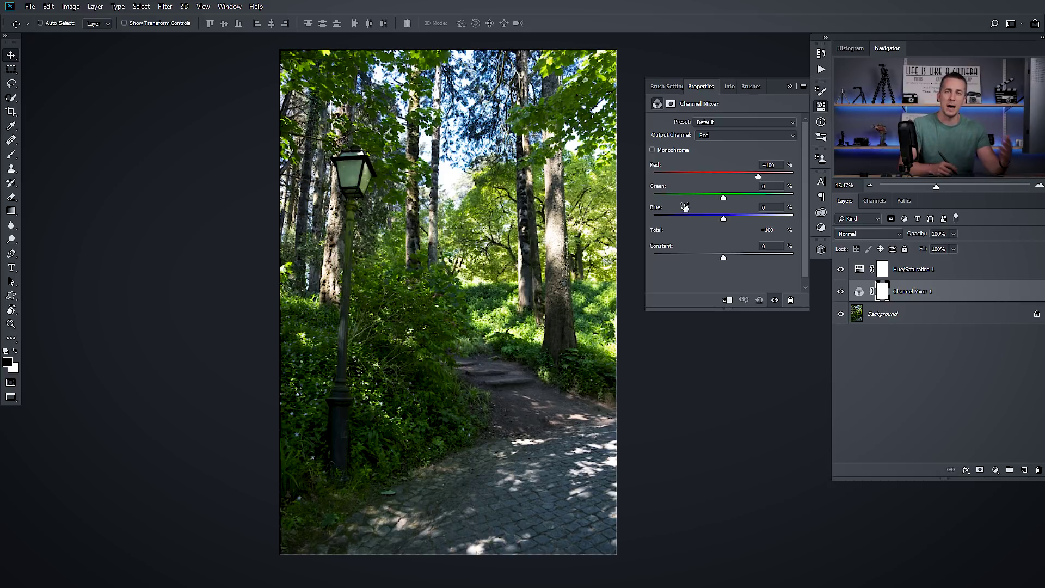
Set the Channel Mixer Green output to Red 0, Green −80, Blue +186
{"action": "left_click", "coordinate": [707, 137]}
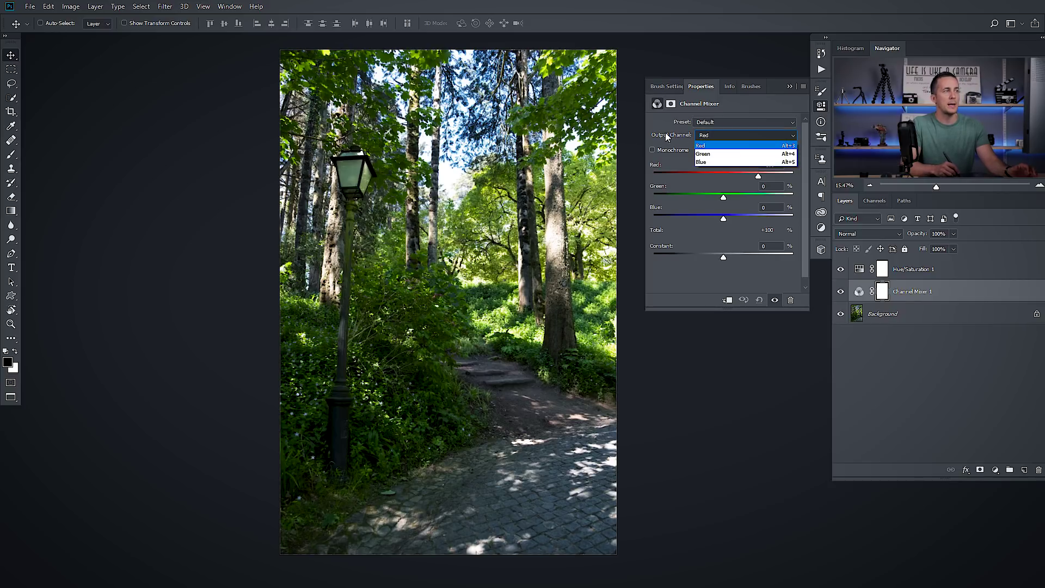
{"action": "left_click", "coordinate": [710, 155]}
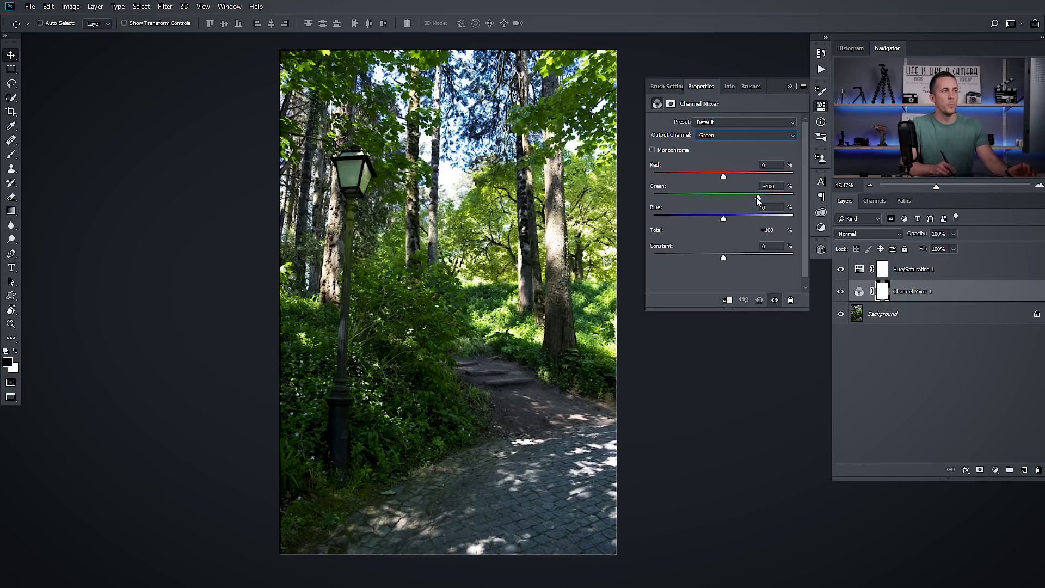
{"action": "left_click_drag", "start_coordinate": [759, 198], "coordinate": [685, 198]}
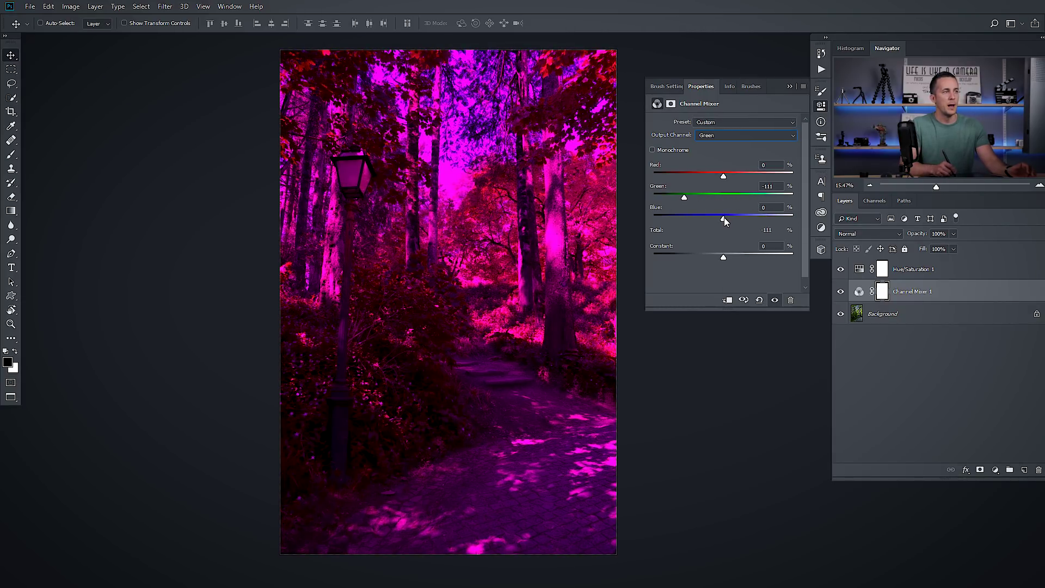
{"action": "left_click_drag", "start_coordinate": [760, 218], "coordinate": [789, 219]}
{"action": "left_click_drag", "start_coordinate": [685, 197], "coordinate": [697, 196]}
{"action": "left_click_drag", "start_coordinate": [788, 217], "coordinate": [785, 217]}
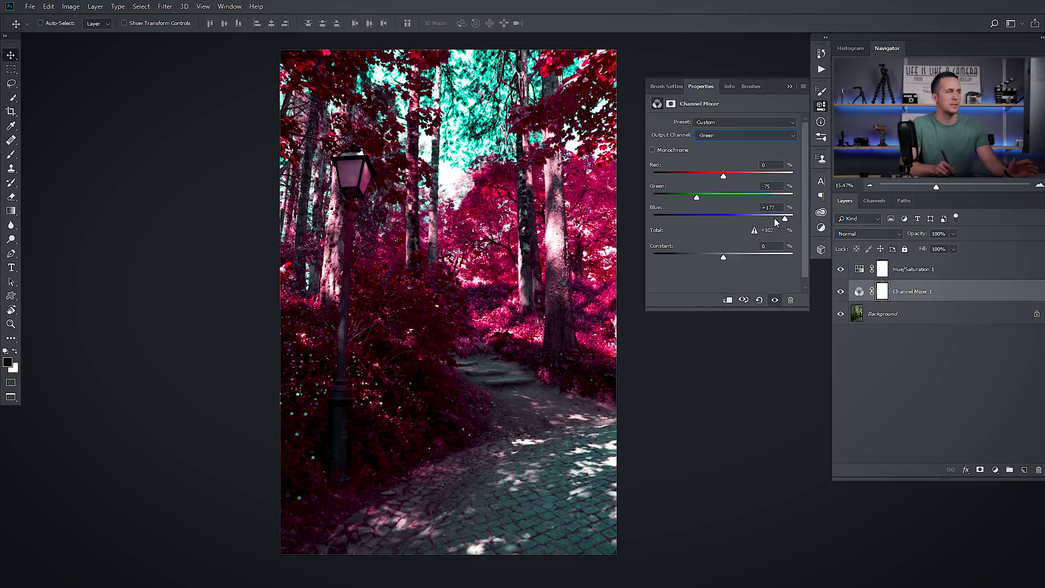
{"action": "left_click_drag", "start_coordinate": [697, 195], "coordinate": [695, 195]}
{"action": "left_click_drag", "start_coordinate": [785, 219], "coordinate": [788, 218]}
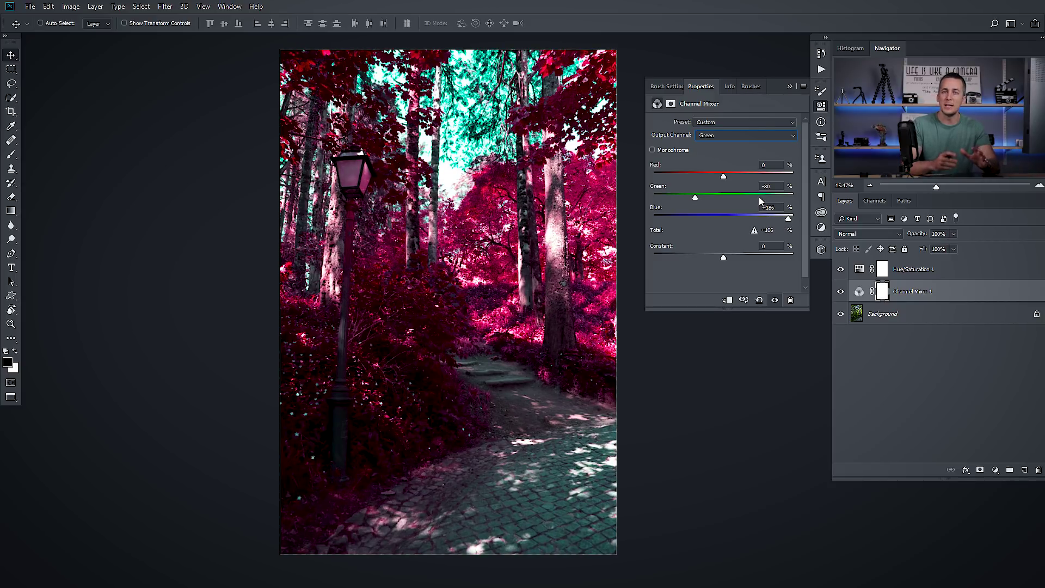
Set the Hue/Saturation Cyans to about Saturation −86 and Lightness +42
{"action": "left_click", "coordinate": [855, 269]}
{"action": "left_click", "coordinate": [717, 141]}
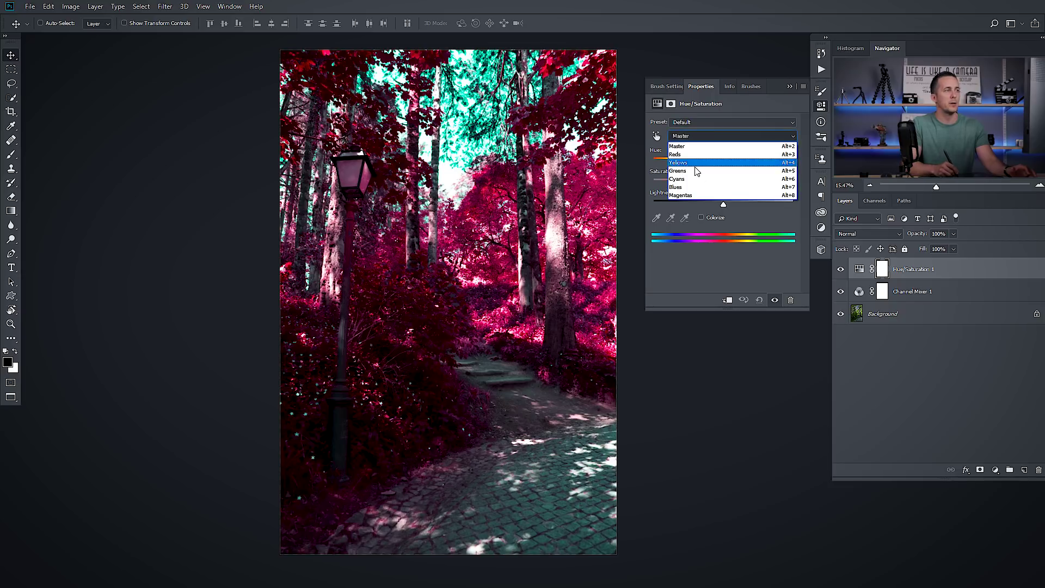
{"action": "left_click", "coordinate": [708, 176]}
{"action": "left_click_drag", "start_coordinate": [724, 183], "coordinate": [750, 204]}
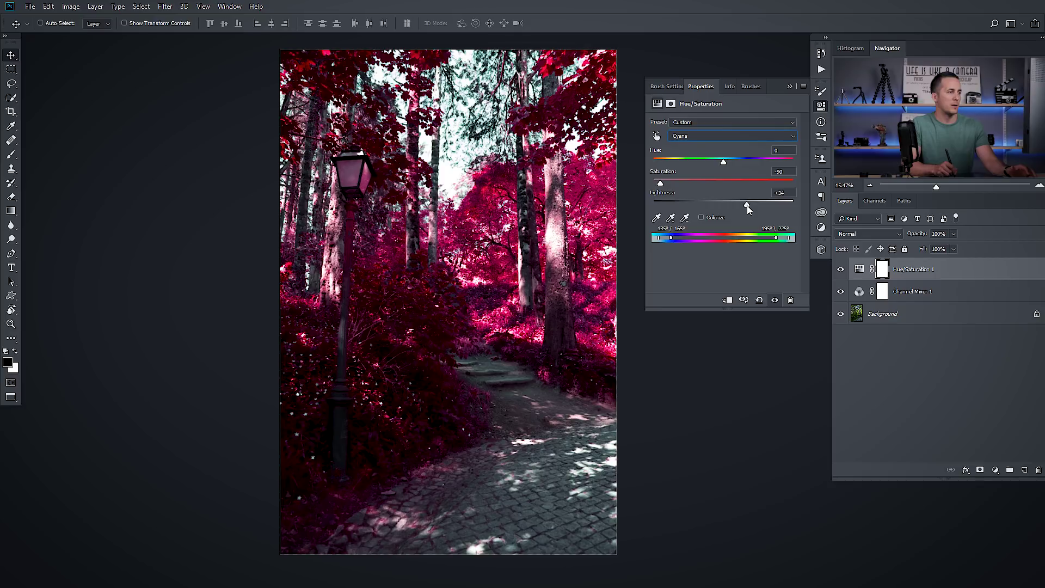
{"action": "mouse_move", "coordinate": [660, 185]}
{"action": "left_mouse_down"}
{"action": "mouse_move", "coordinate": [707, 187]}
{"action": "mouse_move", "coordinate": [662, 186]}
{"action": "left_mouse_up"}
{"action": "mouse_move", "coordinate": [741, 199]}
{"action": "left_mouse_down"}
{"action": "mouse_move", "coordinate": [726, 202]}
{"action": "mouse_move", "coordinate": [751, 207]}
{"action": "left_mouse_up"}
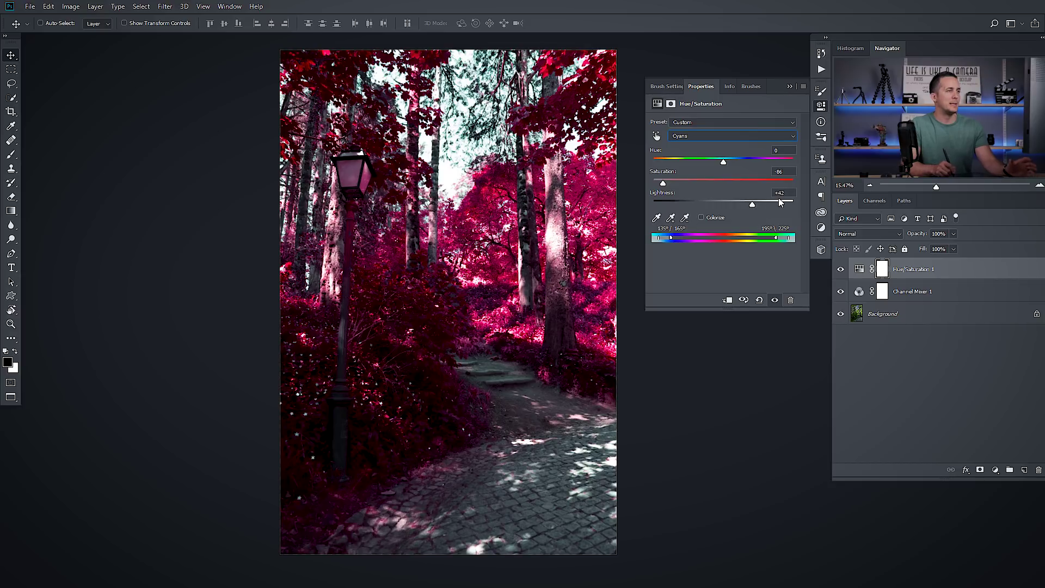
Try a Blues hue shift, then settle on the Reds range with hue −4
{"action": "left_click", "coordinate": [859, 292]}
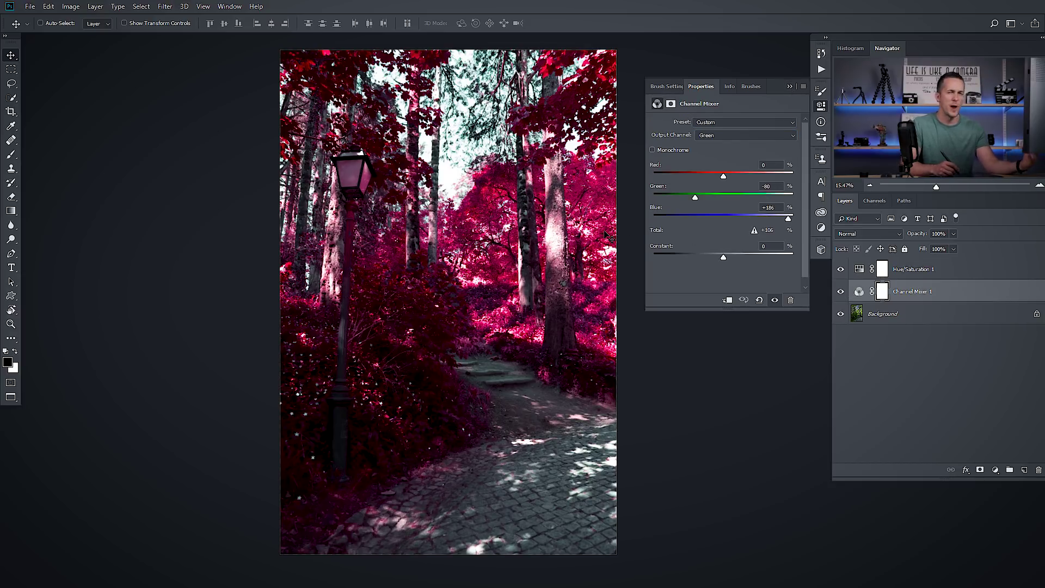
{"action": "left_click", "coordinate": [864, 269]}
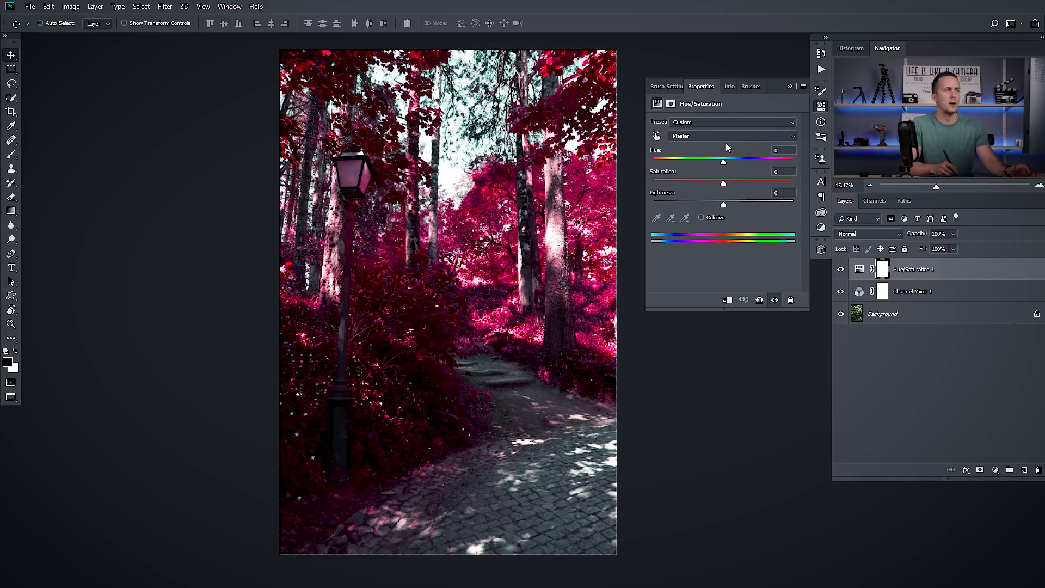
{"action": "left_click", "coordinate": [726, 136]}
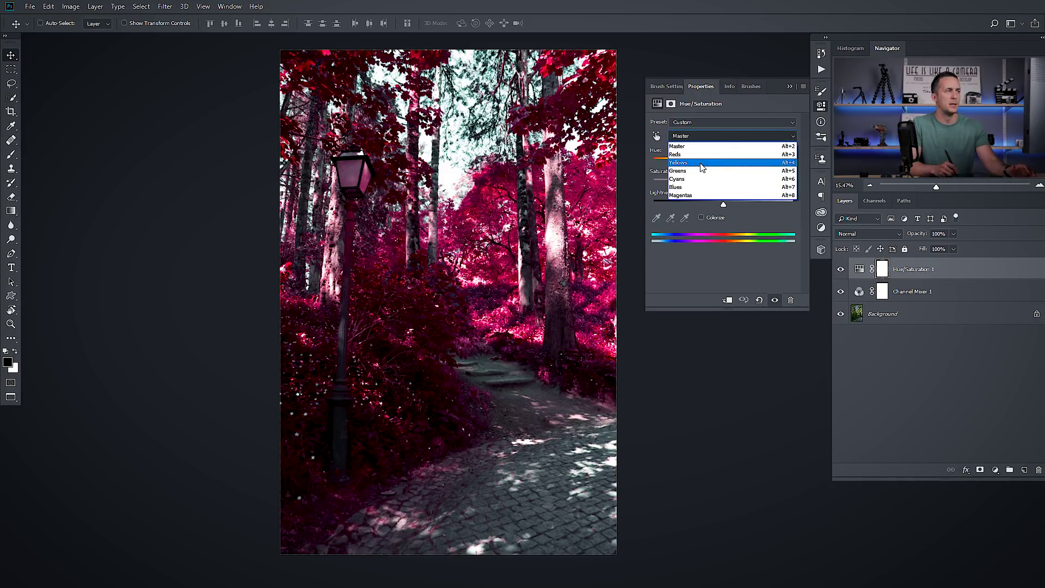
{"action": "left_click", "coordinate": [686, 187]}
{"action": "mouse_move", "coordinate": [726, 166]}
{"action": "left_mouse_down"}
{"action": "mouse_move", "coordinate": [706, 165]}
{"action": "mouse_move", "coordinate": [754, 165]}
{"action": "mouse_move", "coordinate": [678, 162]}
{"action": "mouse_move", "coordinate": [762, 158]}
{"action": "mouse_move", "coordinate": [735, 159]}
{"action": "left_mouse_up"}
{"action": "left_click", "coordinate": [725, 138]}
{"action": "scroll", "coordinate": [715, 146], "scroll_direction": "up", "scroll_amount": 2}
{"action": "left_click", "coordinate": [708, 147]}
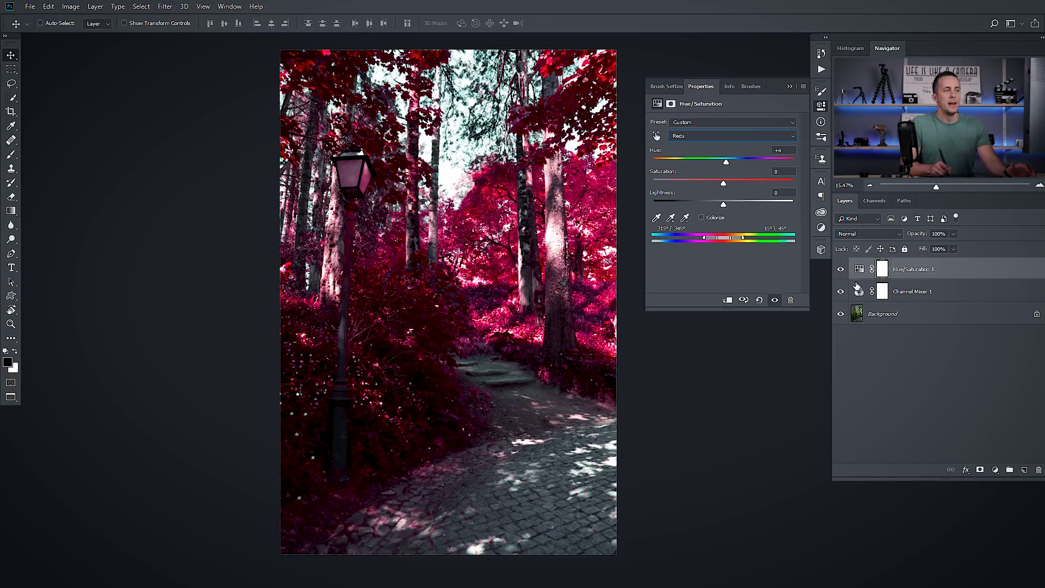
{"action": "key", "text": "alt+bracketleft"}
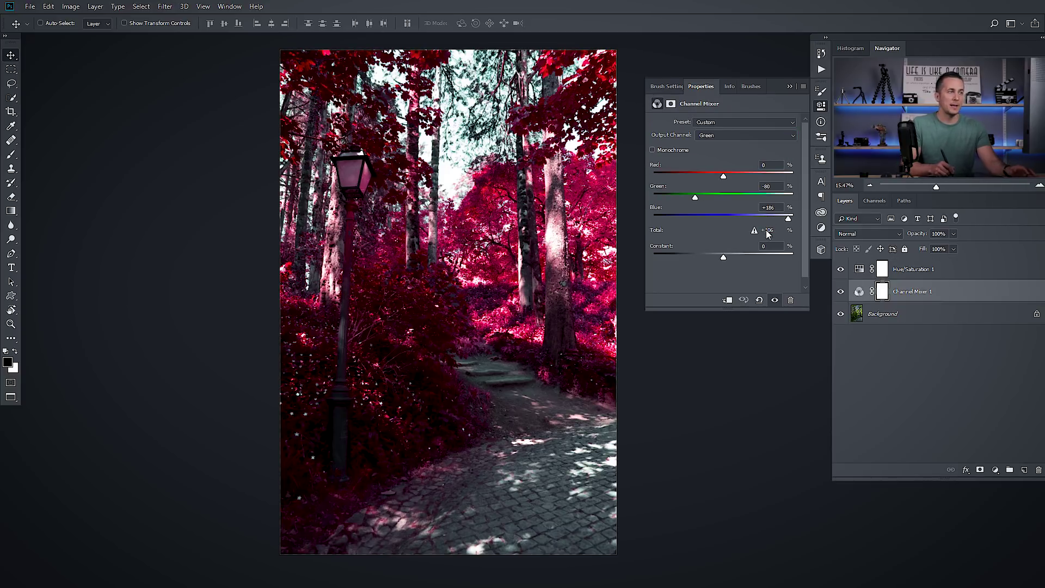
Reset the mix and set the Blue output to Red 0, Green +180, Blue −97
{"action": "left_click", "coordinate": [759, 300]}
{"action": "left_click", "coordinate": [720, 134]}
{"action": "left_click", "coordinate": [713, 164]}
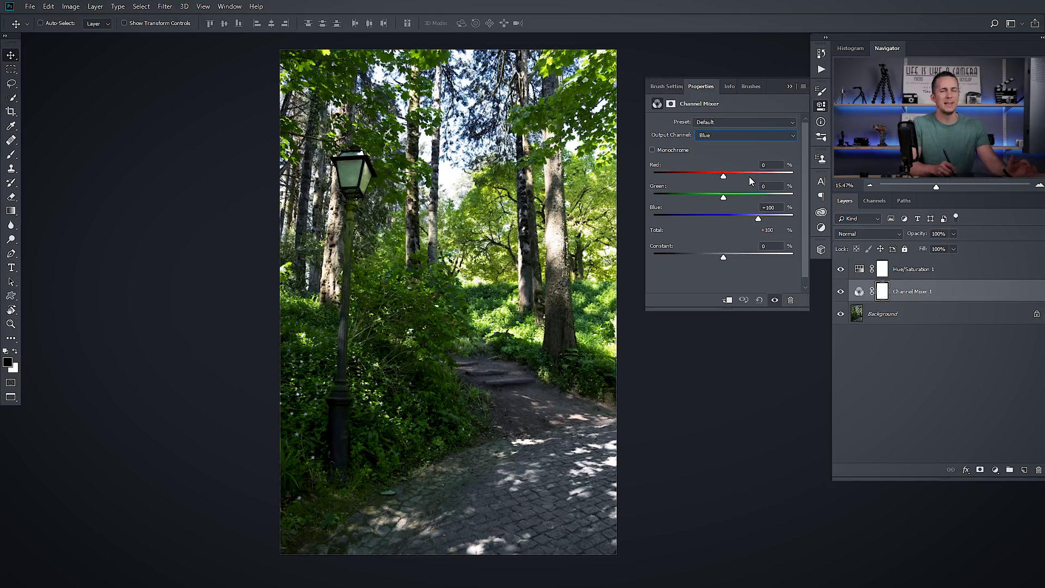
{"action": "left_click_drag", "start_coordinate": [758, 217], "coordinate": [772, 198]}
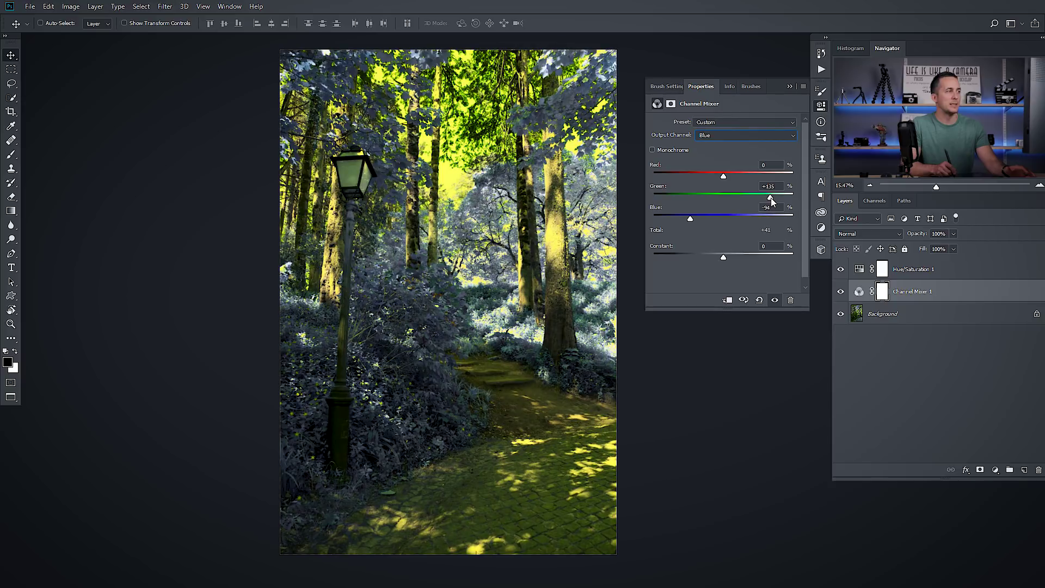
{"action": "mouse_move", "coordinate": [689, 218]}
{"action": "left_mouse_down"}
{"action": "mouse_move", "coordinate": [681, 219]}
{"action": "mouse_move", "coordinate": [694, 219]}
{"action": "left_mouse_up"}
{"action": "left_click_drag", "start_coordinate": [780, 198], "coordinate": [783, 197]}
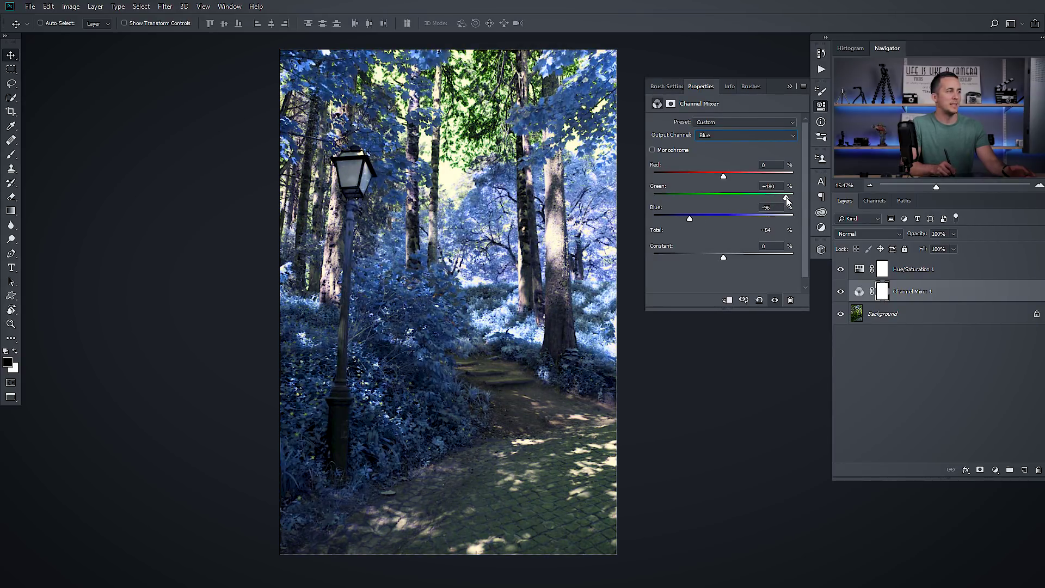
{"action": "left_click_drag", "start_coordinate": [692, 218], "coordinate": [690, 219]}
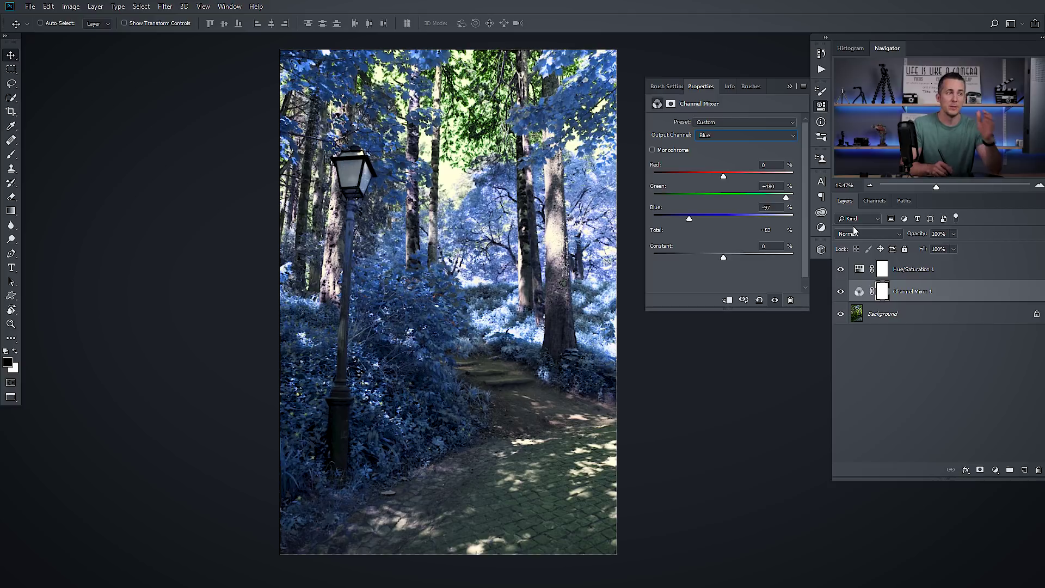
Lower the Hue/Saturation Greens saturation to −78
{"action": "left_click", "coordinate": [860, 271]}
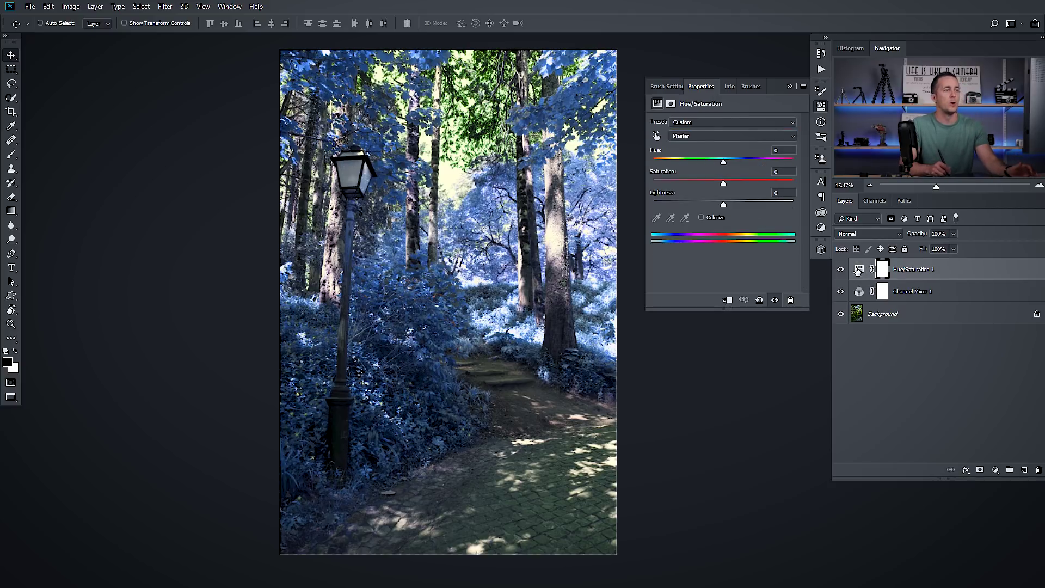
{"action": "left_click", "coordinate": [703, 136]}
{"action": "left_click", "coordinate": [717, 177]}
{"action": "left_click_drag", "start_coordinate": [718, 184], "coordinate": [661, 185]}
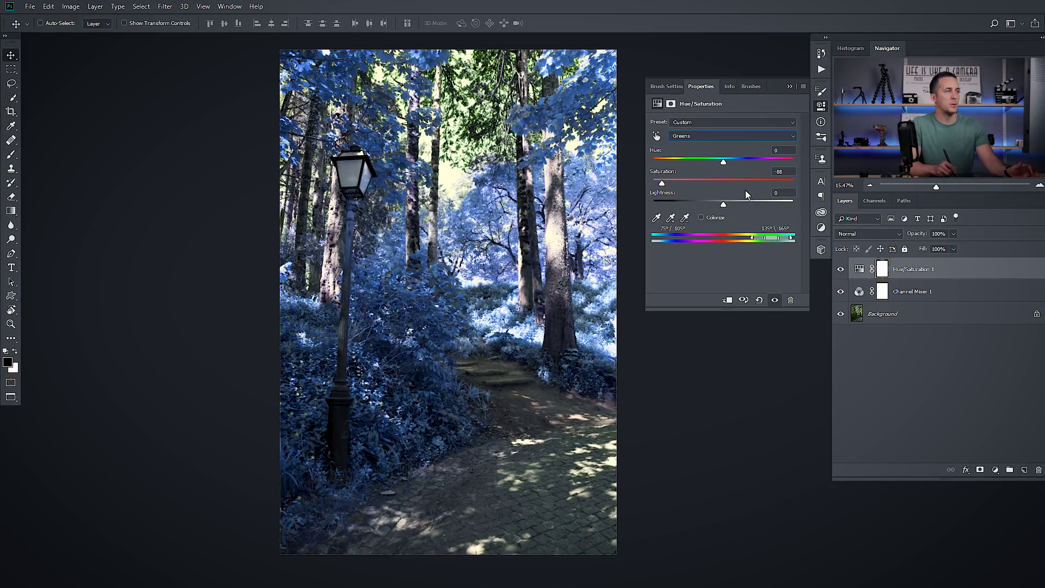
{"action": "left_click", "coordinate": [723, 139]}
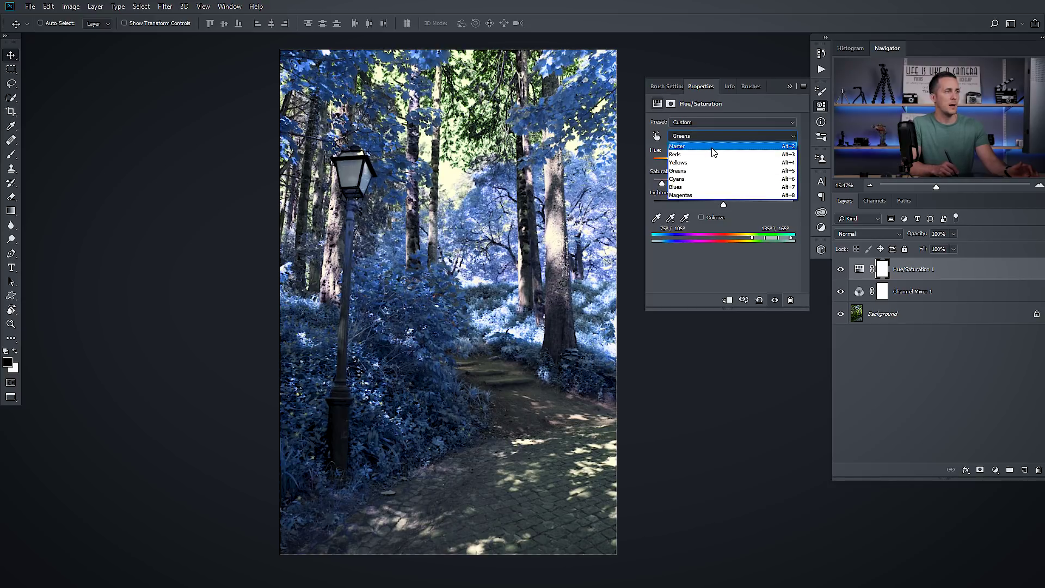
{"action": "left_click", "coordinate": [712, 147]}
{"action": "left_click", "coordinate": [759, 300]}
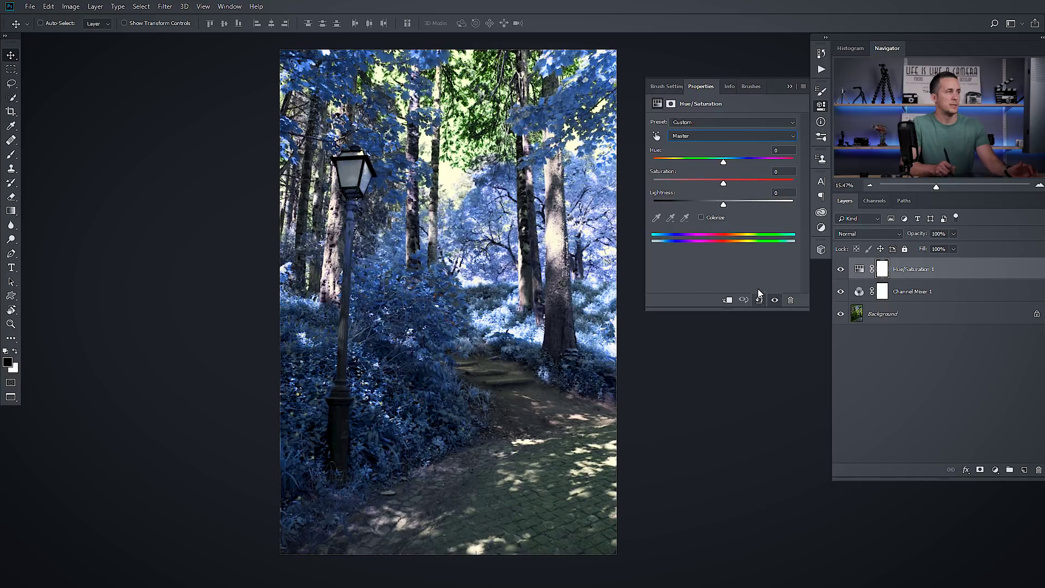
{"action": "left_click", "coordinate": [717, 137]}
{"action": "left_click", "coordinate": [714, 178]}
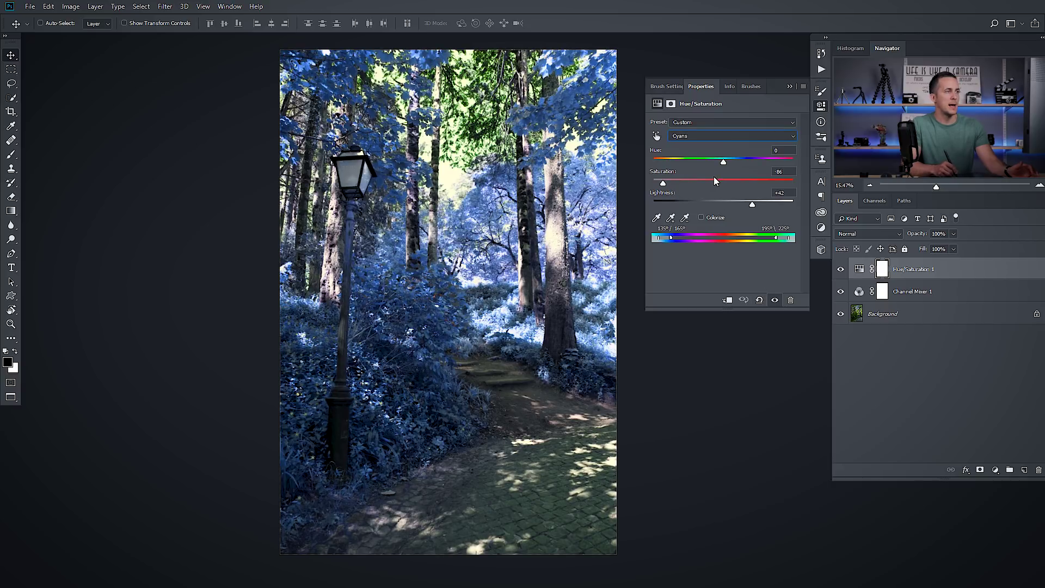
{"action": "key", "text": "ctrl+z"}
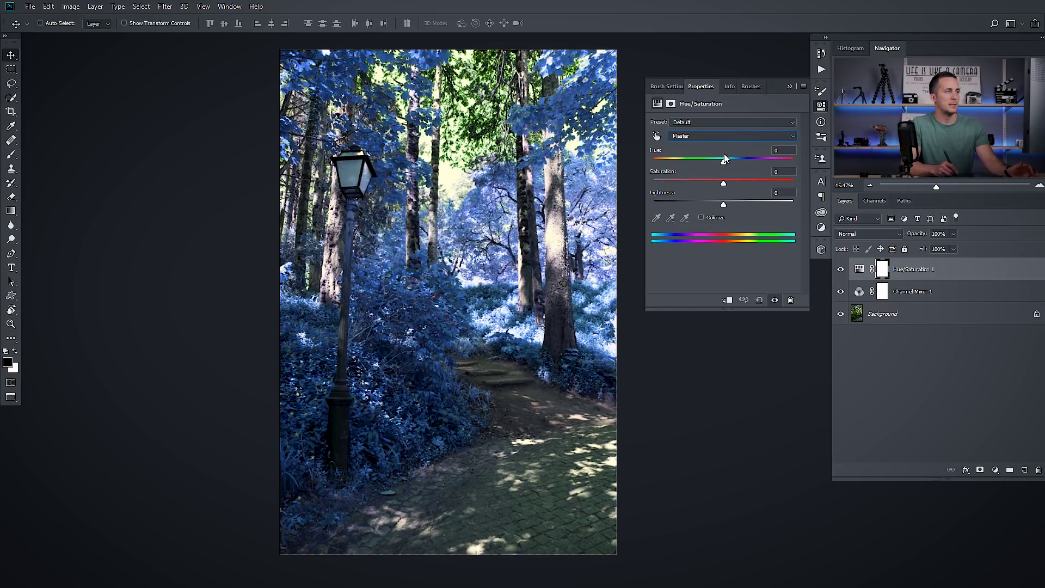
{"action": "left_click", "coordinate": [721, 136]}
{"action": "left_click", "coordinate": [717, 168]}
{"action": "left_click_drag", "start_coordinate": [723, 183], "coordinate": [669, 183]}
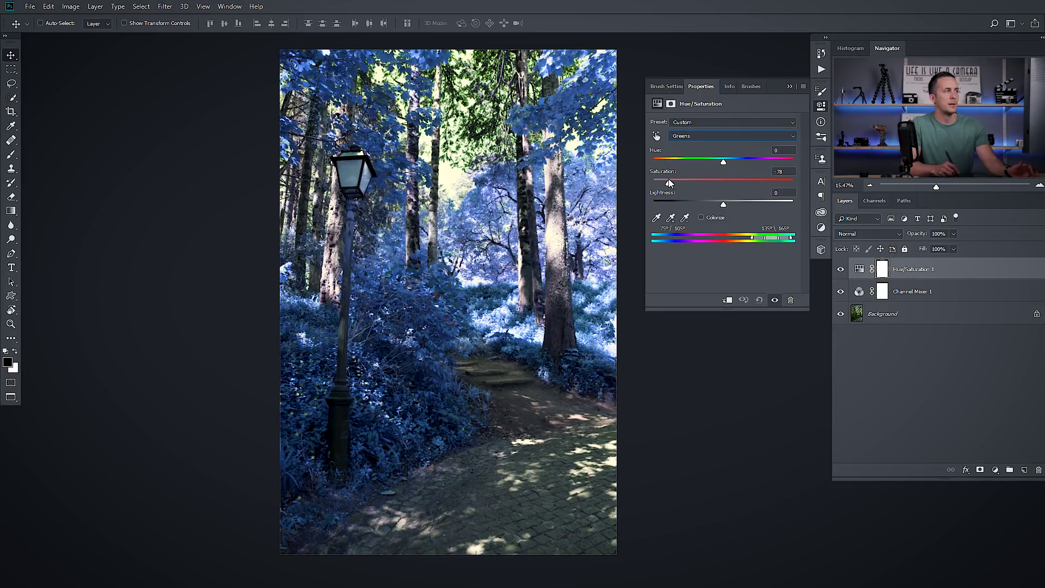
Raise the Channel Mixer Green to +197 and toggle the adjustments to compare with the original
{"action": "left_click", "coordinate": [859, 292]}
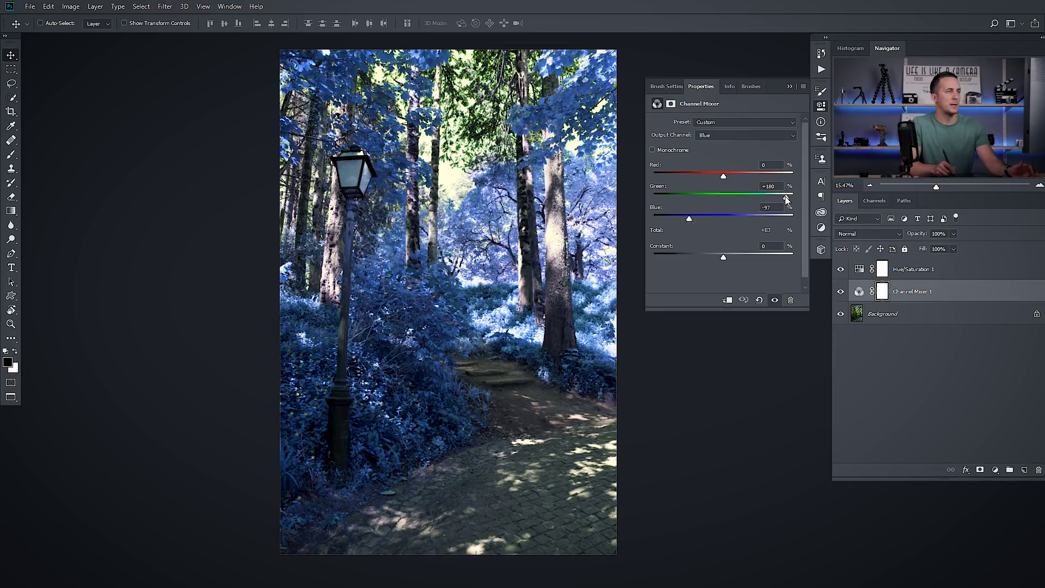
{"action": "left_click_drag", "start_coordinate": [788, 196], "coordinate": [792, 196]}
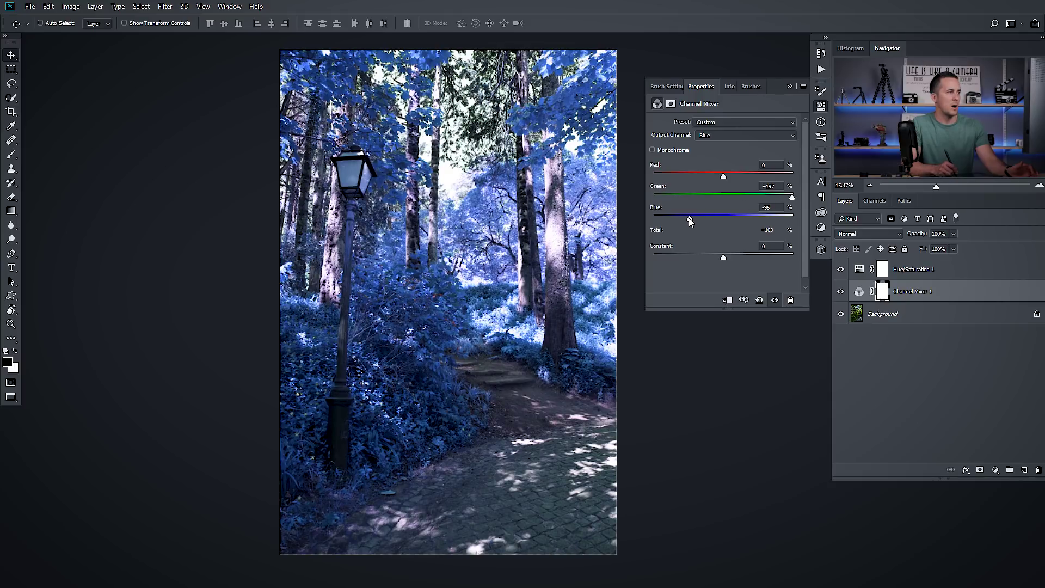
{"action": "left_click", "coordinate": [789, 86]}
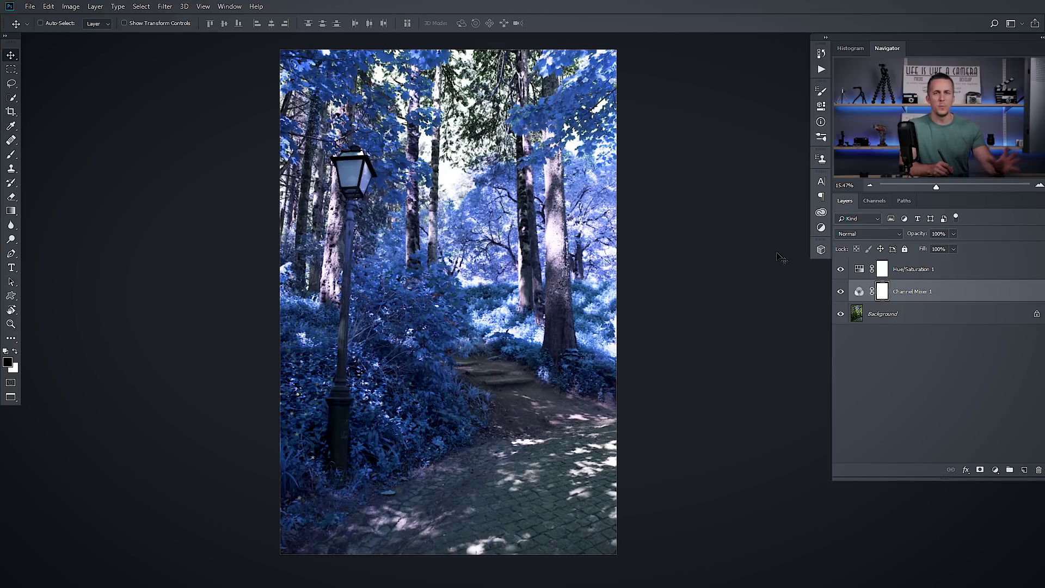
{"action": "left_click", "coordinate": [841, 314], "text": "alt"}
{"action": "left_click", "coordinate": [841, 314], "text": "alt"}
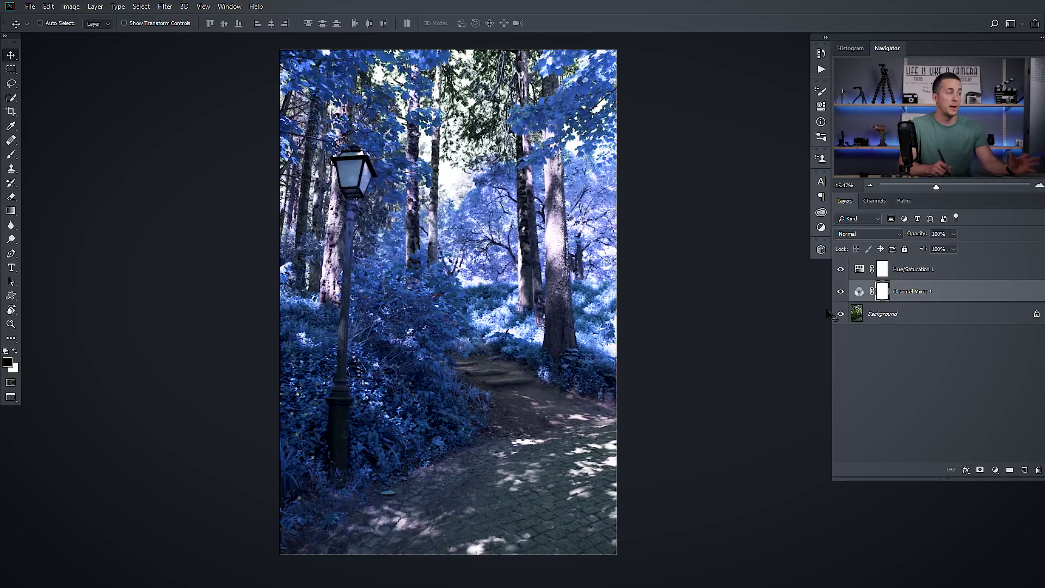